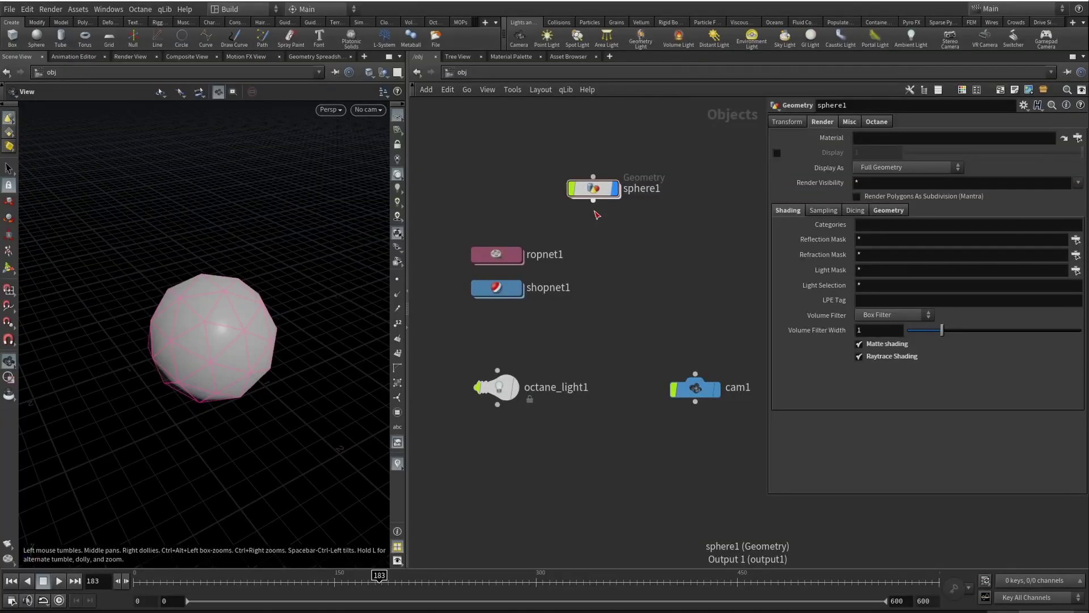
Step: Move the ropnet1, shopnet1, octane_light1 and cam1 nodes farther down, away from the sphere1 node
left_click_drag(581, 314, 492, 288)
middle_click_drag(573, 295, 550, 258)
left_click_drag(430, 219, 733, 422)
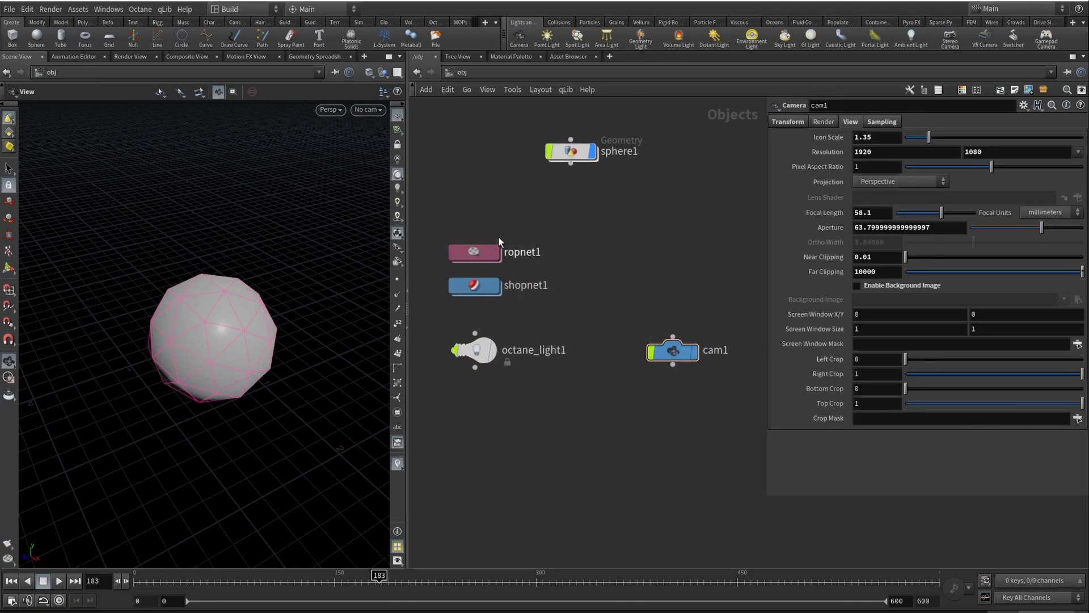
left_click_drag(445, 226, 731, 420)
middle_click_drag(617, 235, 610, 360)
left_click_drag(573, 281, 554, 234)
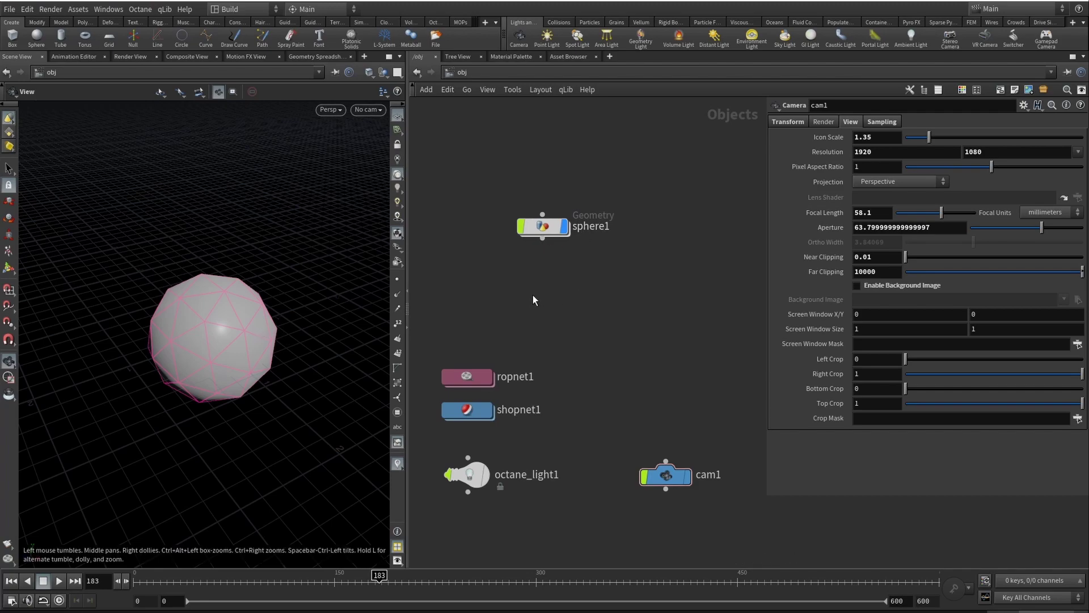
Step: Add a Geometry object below sphere1 in the object network and delete it again
key("Tab")
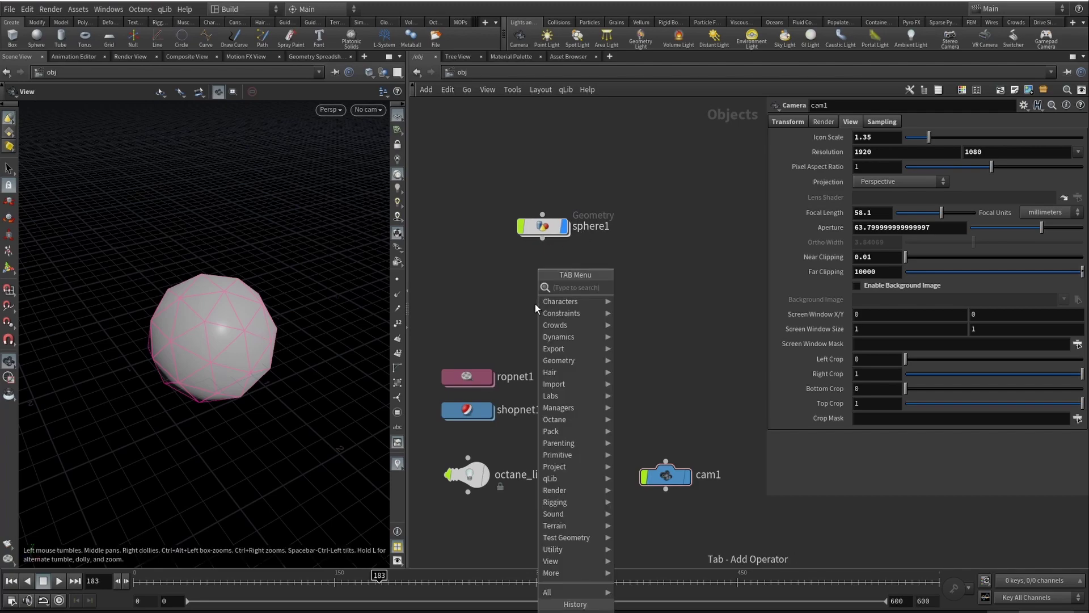
type("geo")
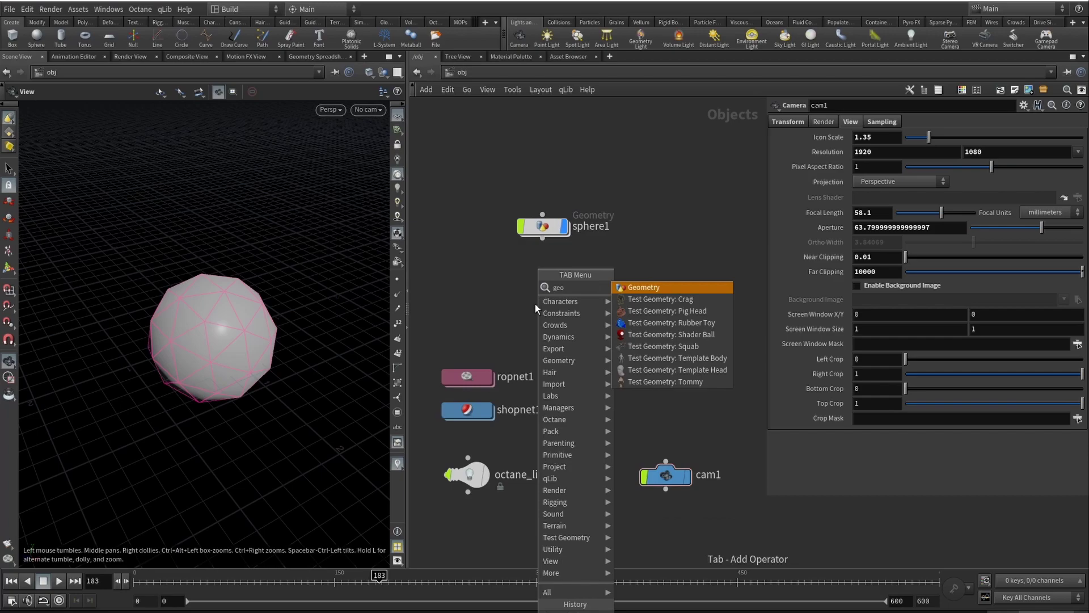
left_click(652, 286)
left_click(562, 285)
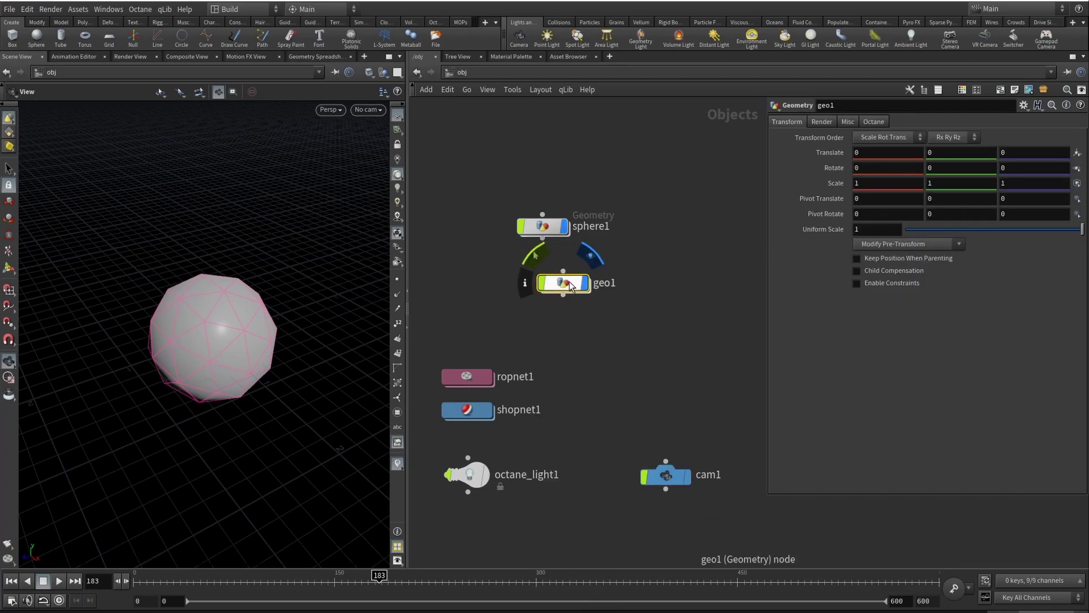
key("Delete")
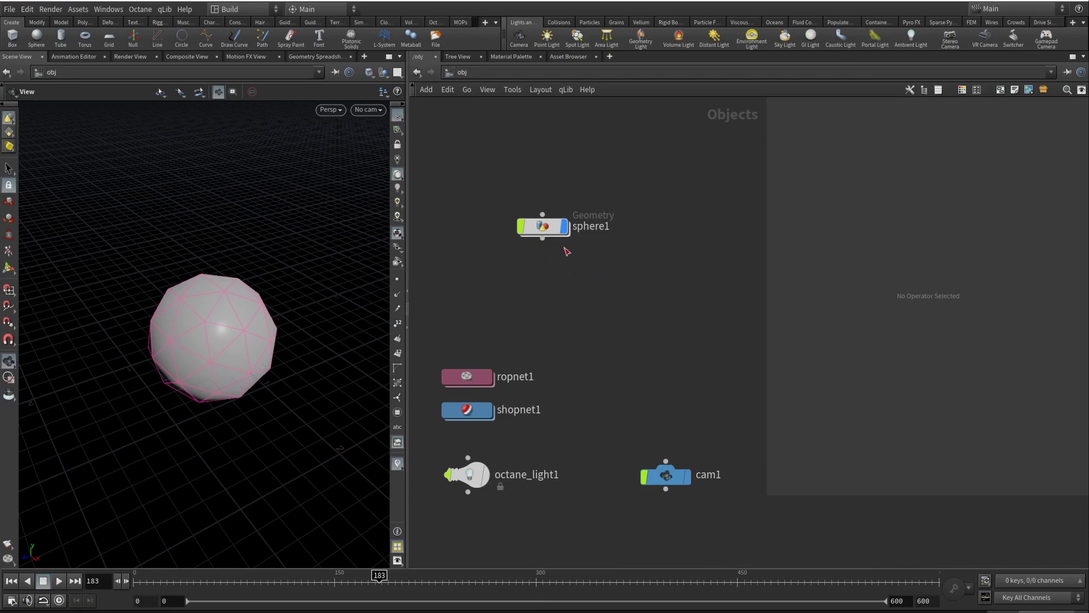
Step: Enter the sphere1 object's geometry network and show the parameters of its first node, the polygon sphere
double_click(542, 226)
key("h")
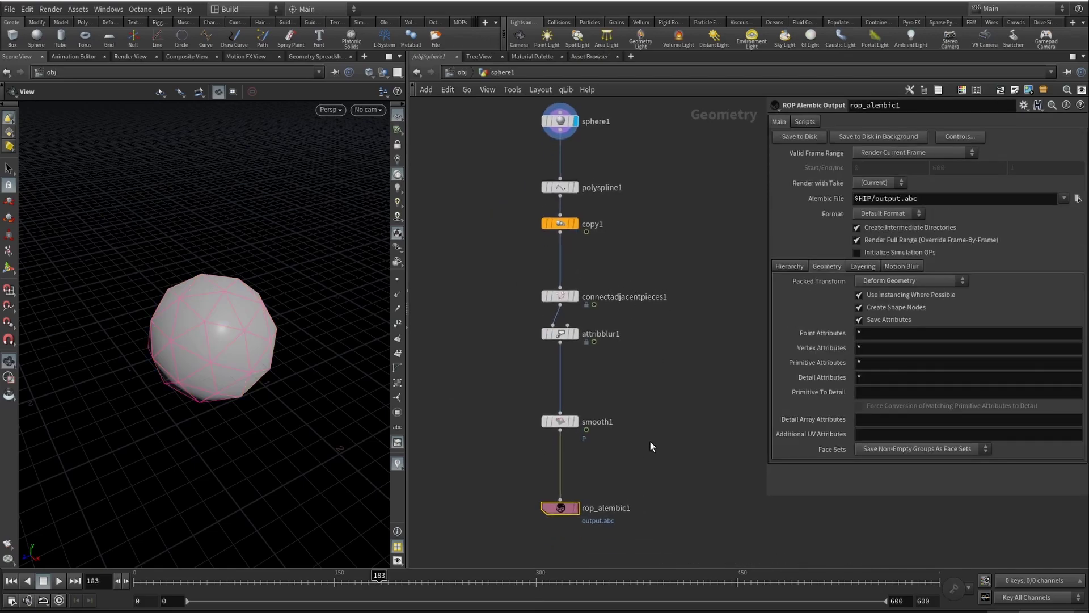
left_click_drag(454, 111, 511, 173)
mouse_move(490, 190)
middle_mouse_down()
mouse_move(492, 226)
mouse_move(485, 203)
middle_mouse_up()
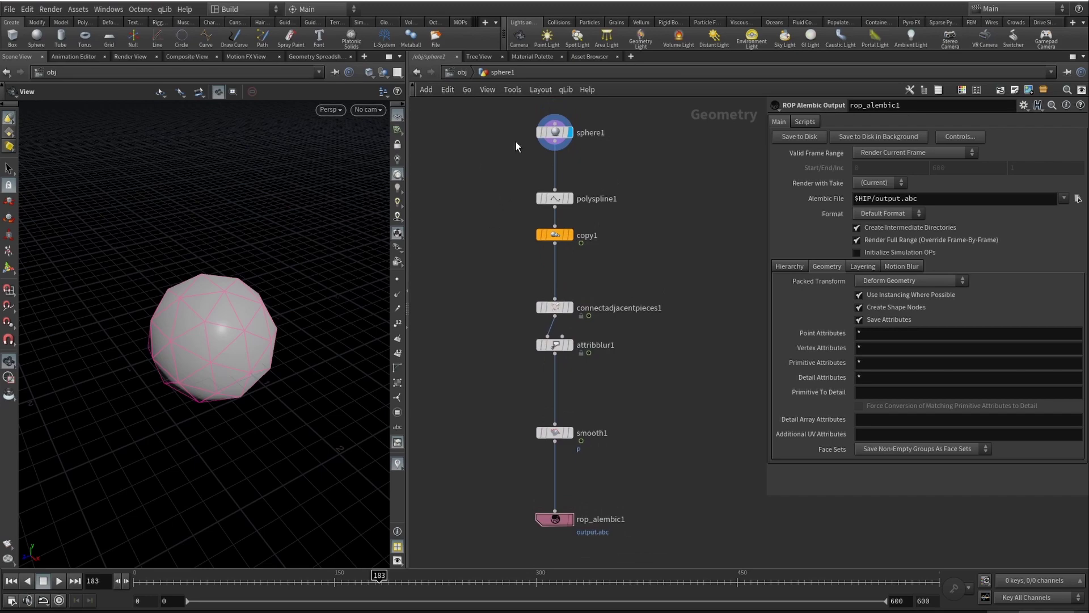
left_click(558, 132)
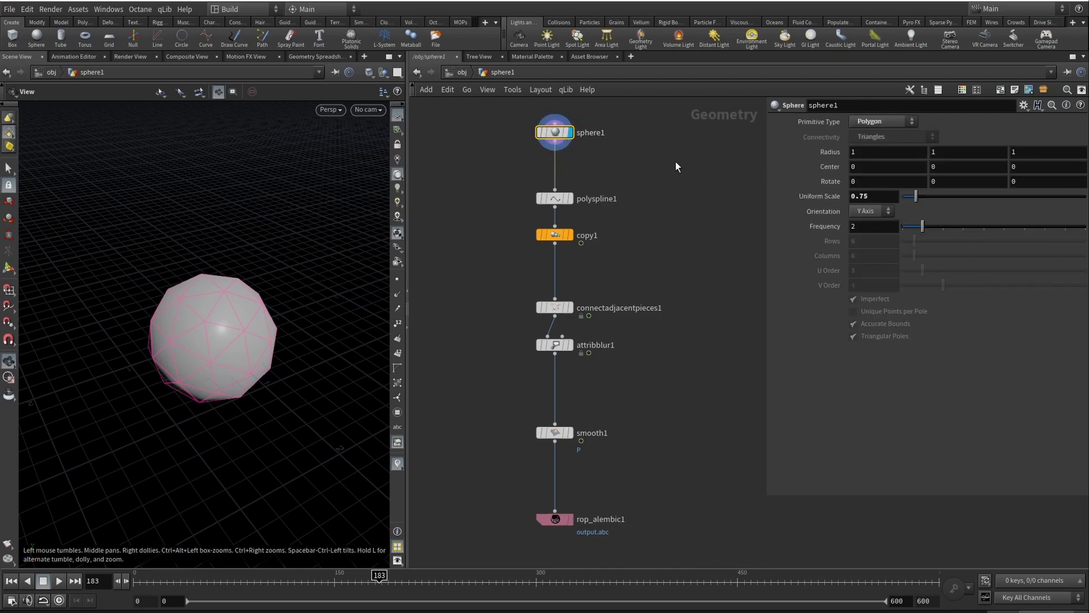
key("Tab")
type("sp")
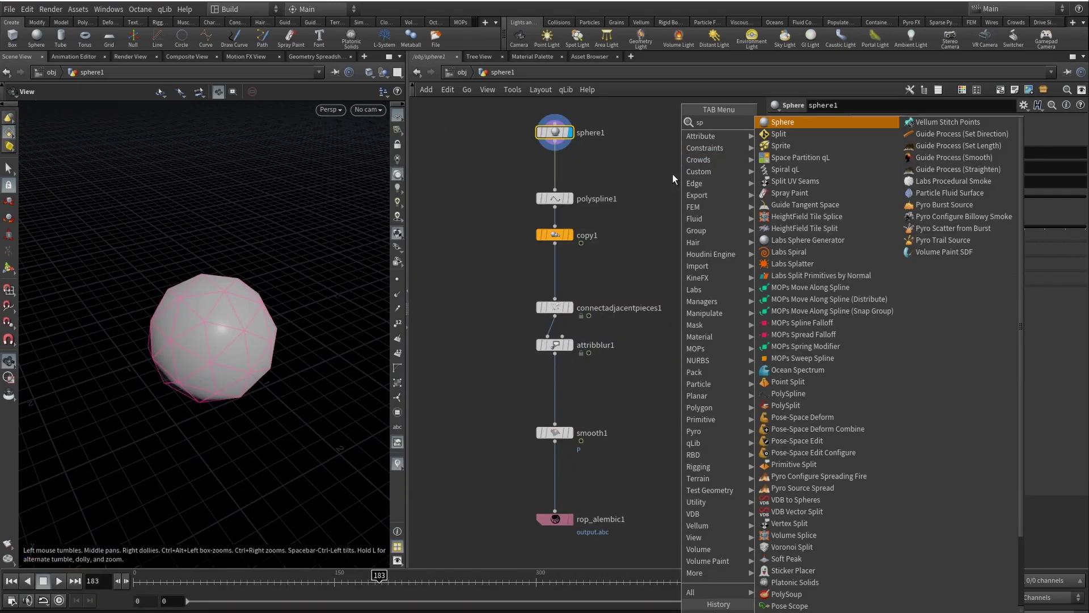
type("here")
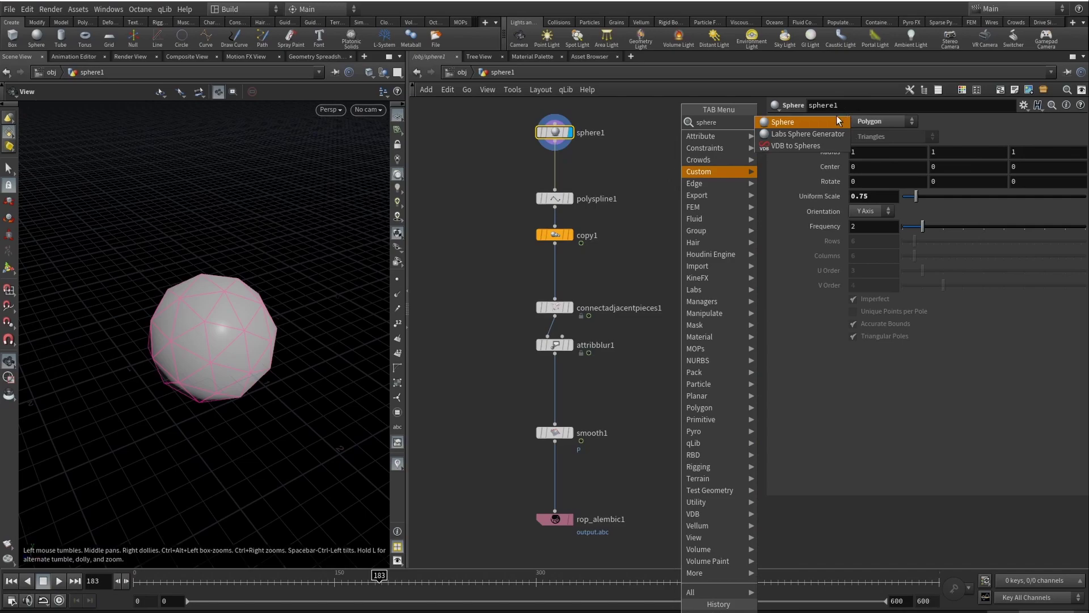
key("Escape")
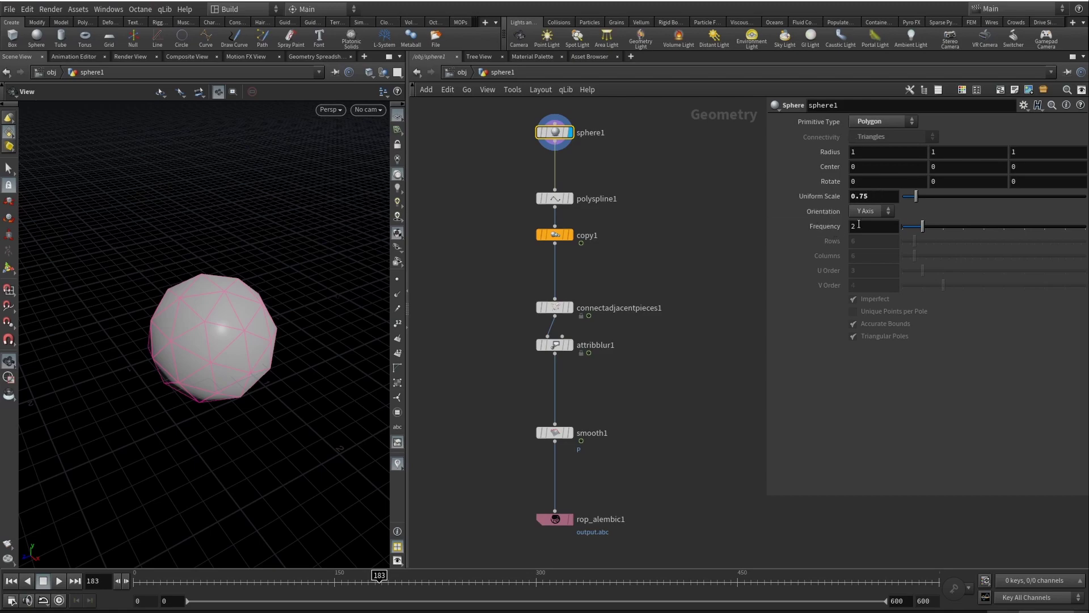
Step: Move polyspline1 slightly closer to sphere1 and display its wireframe output in the viewport
mouse_move(563, 204)
left_click_drag(563, 203, 573, 189)
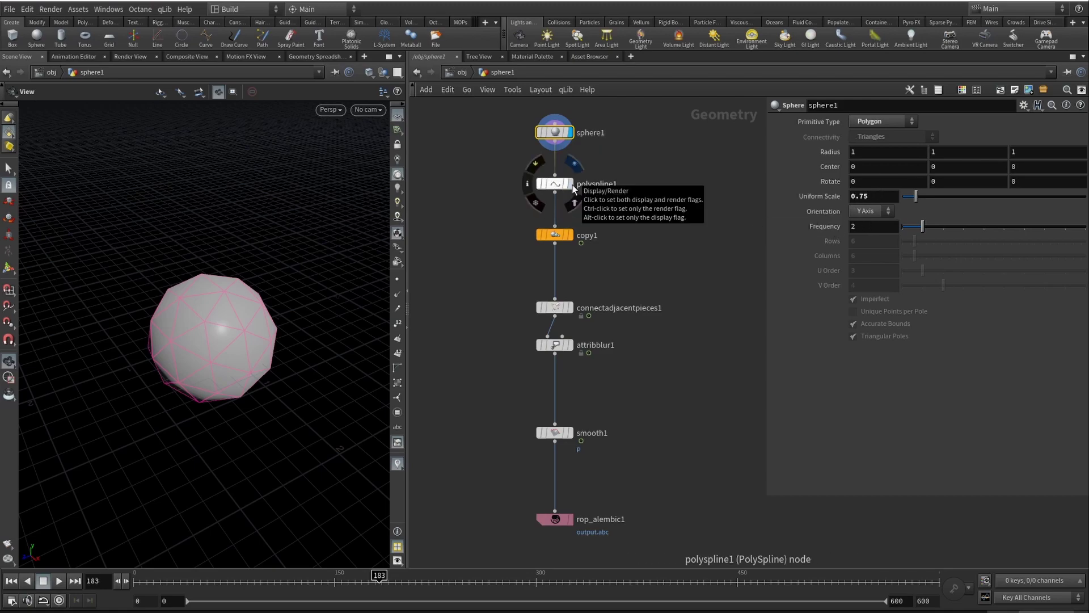
left_click(573, 189)
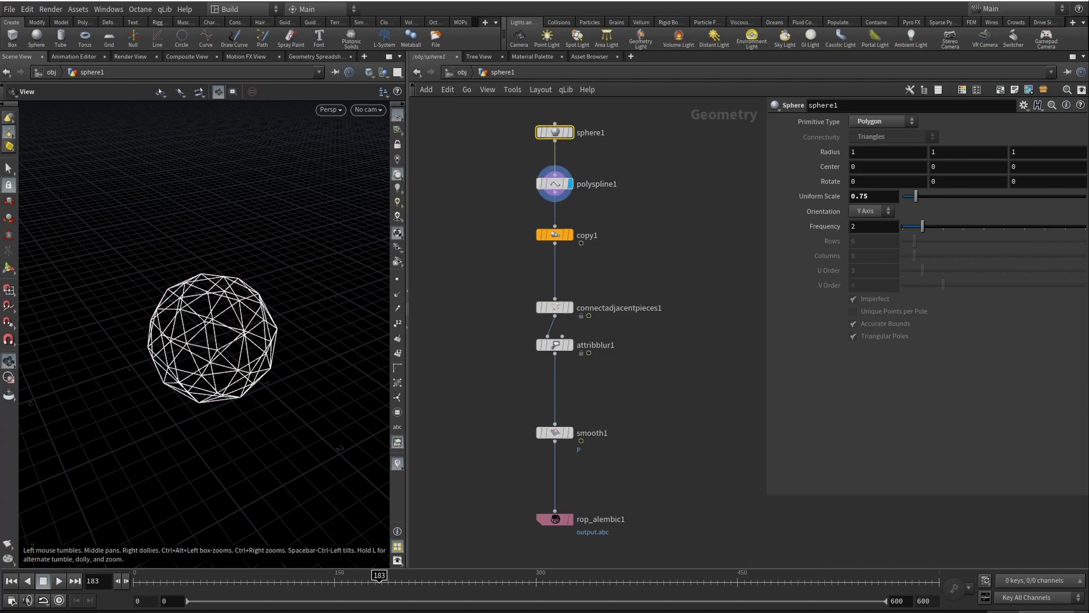
left_click_drag(211, 318, 173, 300)
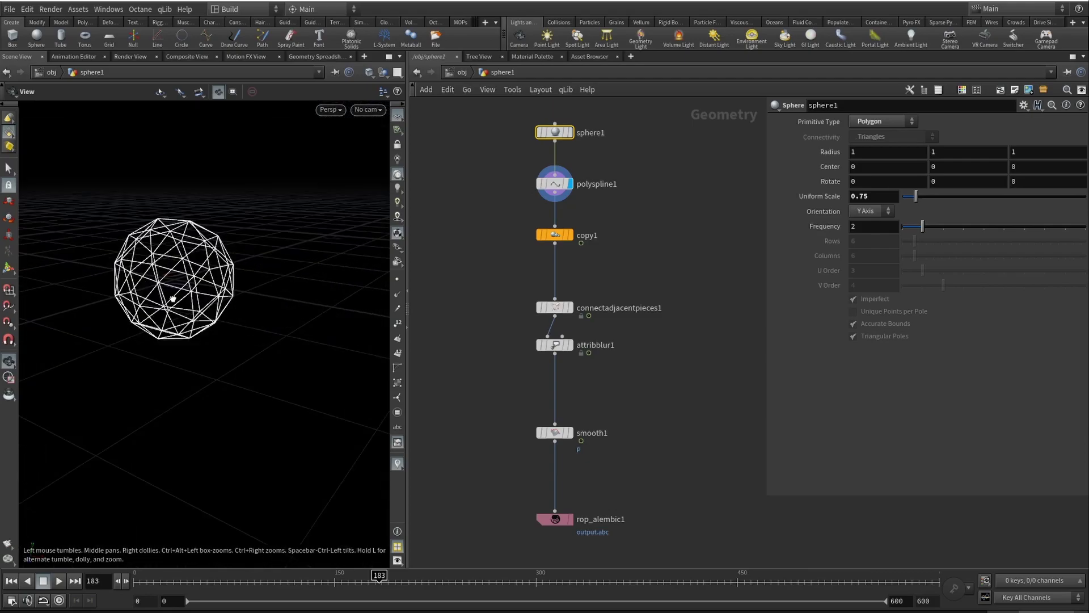
right_click_drag(177, 230, 164, 265)
left_click_drag(161, 238, 176, 283)
scroll(173, 272, "down", 3)
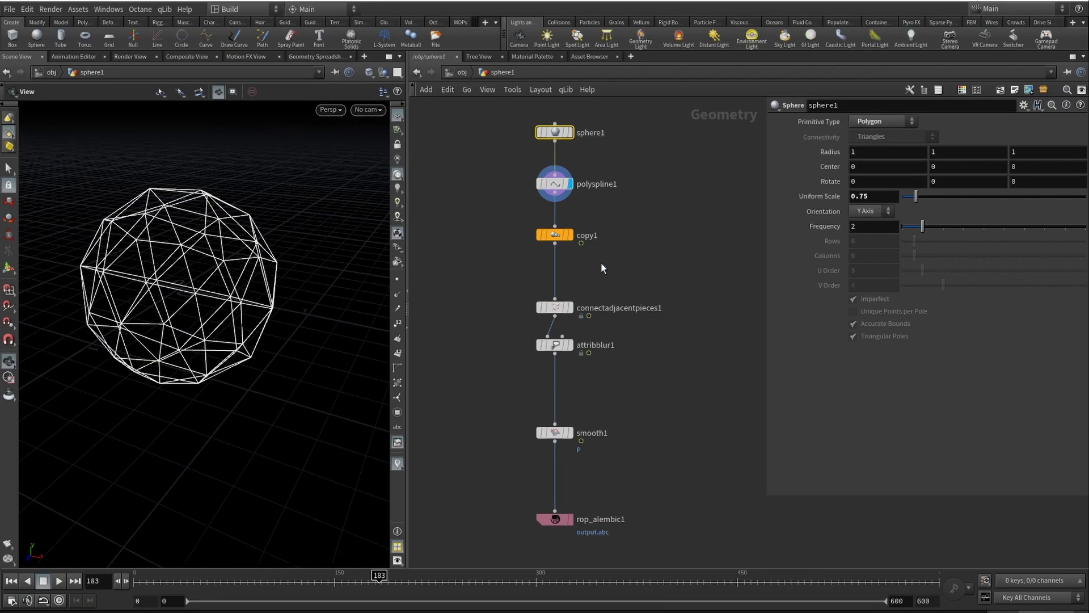
Step: Display the copy1 node's output in the viewport and show its Copy and Transform parameters
left_click(570, 235)
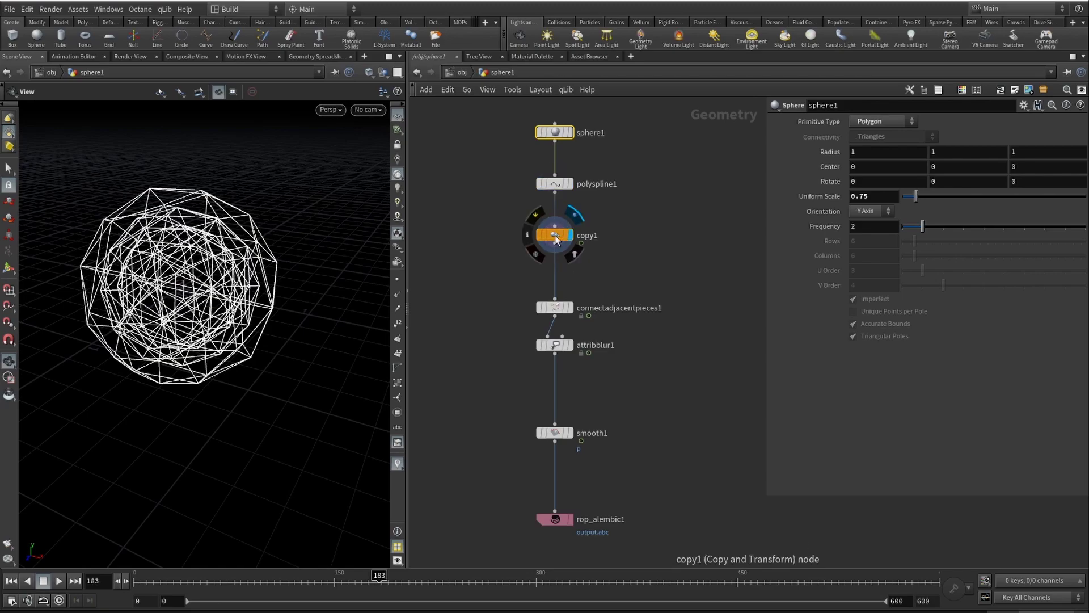
left_click(556, 235)
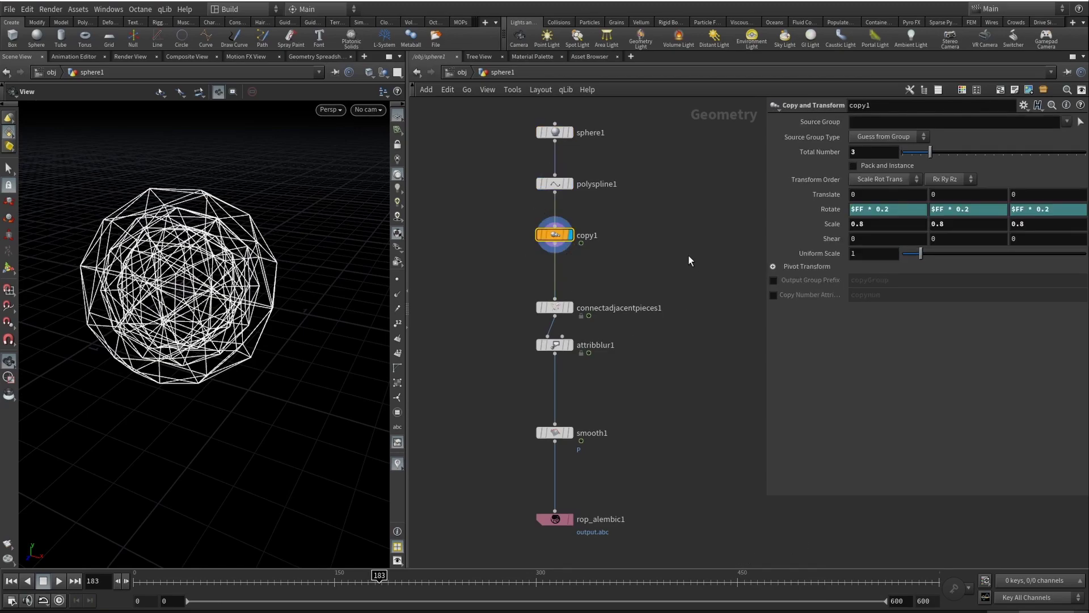
left_click_drag(226, 276, 226, 288)
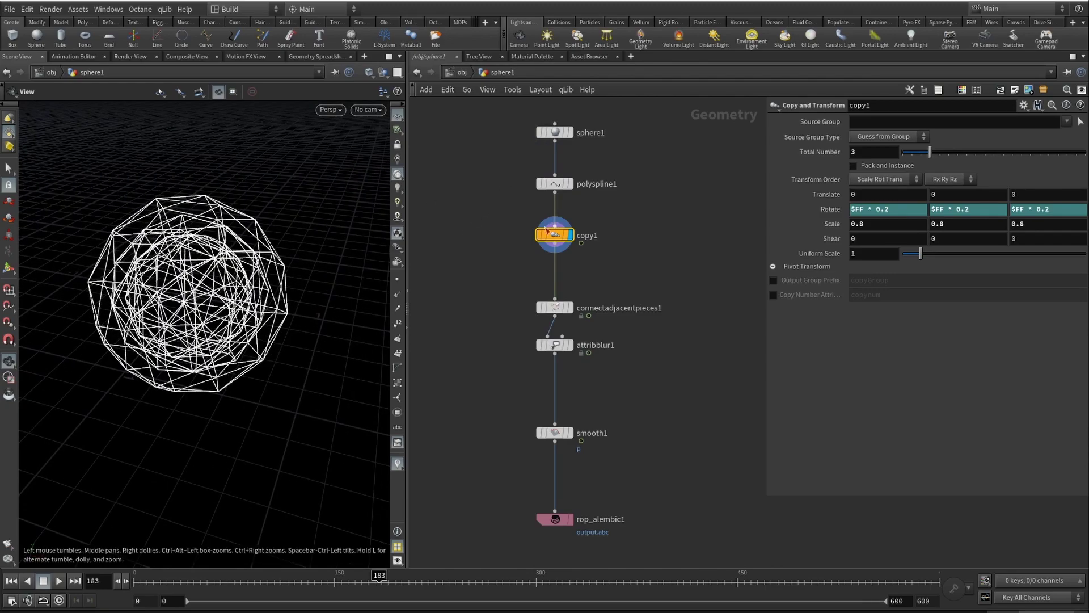
Step: Examine copy1's scale values and rotate expression, and scrub the timeline to frame 461 to check the rotation
left_click(871, 226)
scroll(225, 277, "up", 4)
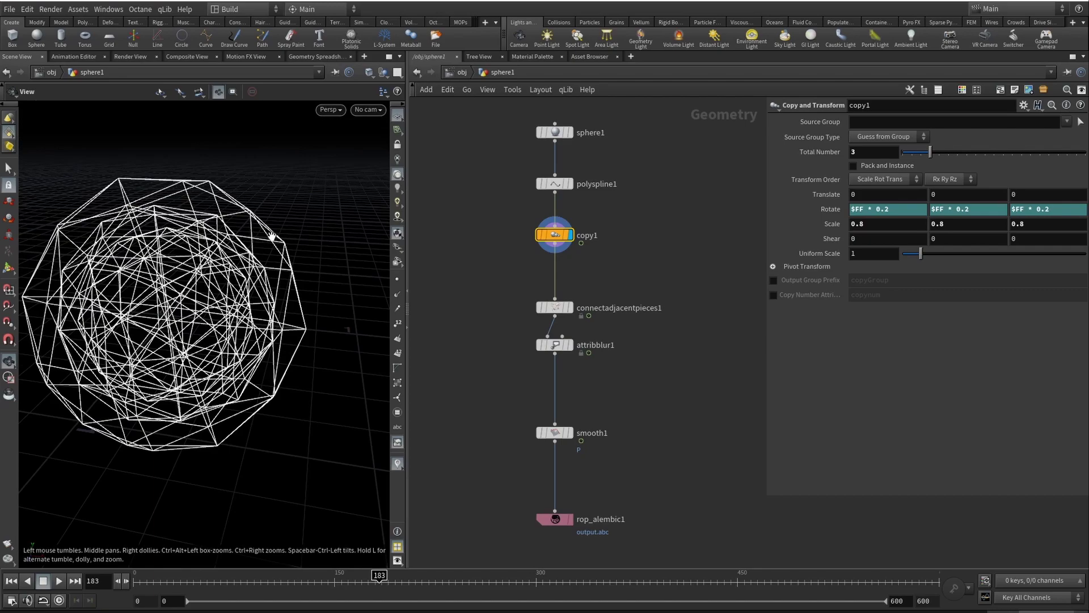
left_click(865, 210)
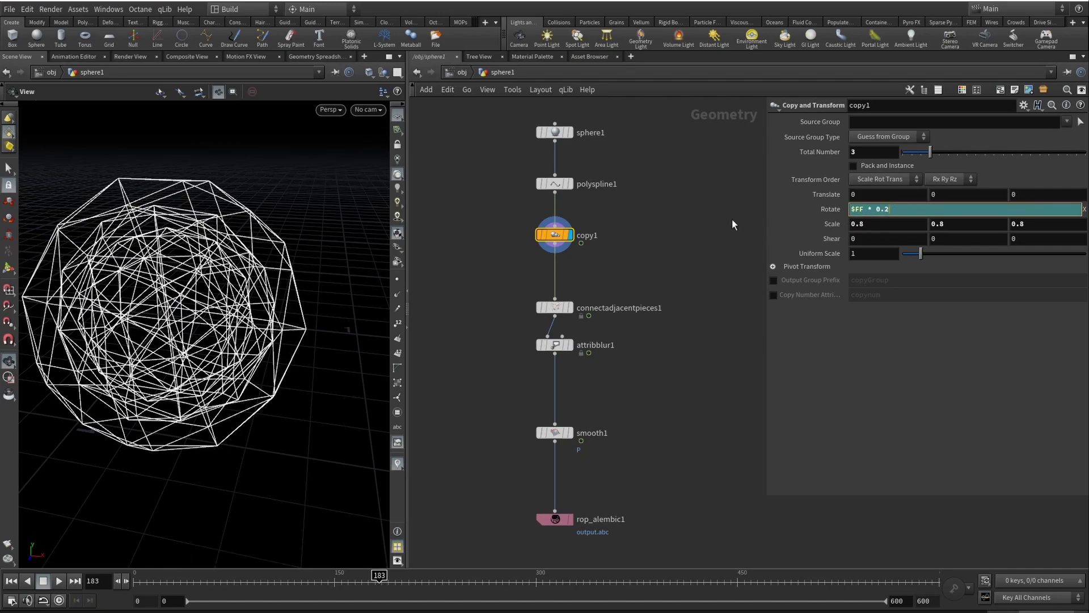
left_click(913, 343)
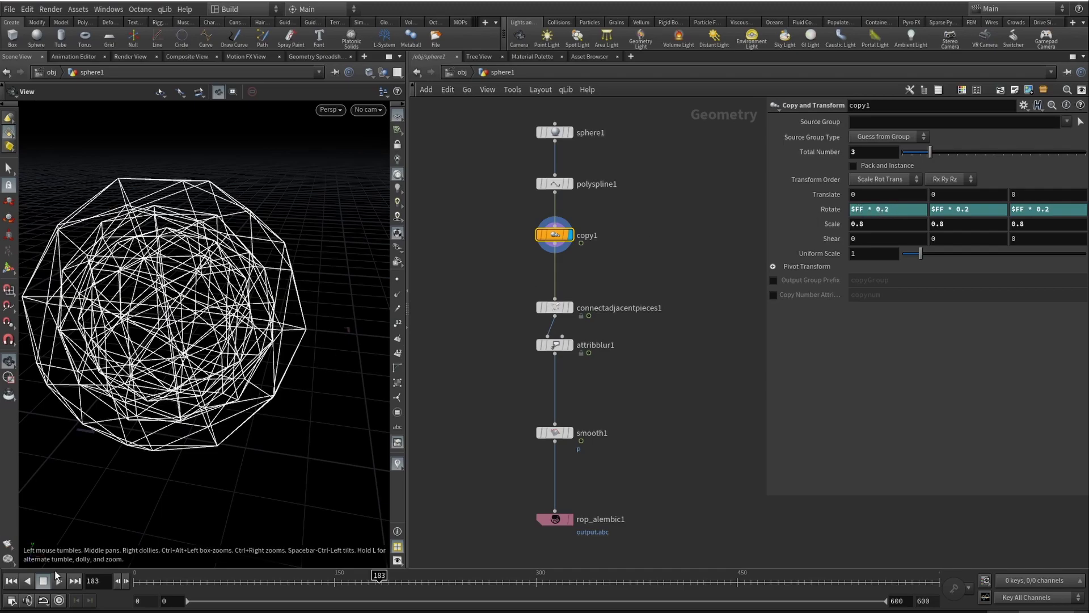
mouse_move(227, 579)
left_mouse_down()
mouse_move(194, 578)
mouse_move(627, 585)
mouse_move(731, 600)
mouse_move(579, 581)
mouse_move(251, 578)
mouse_move(752, 581)
left_mouse_up()
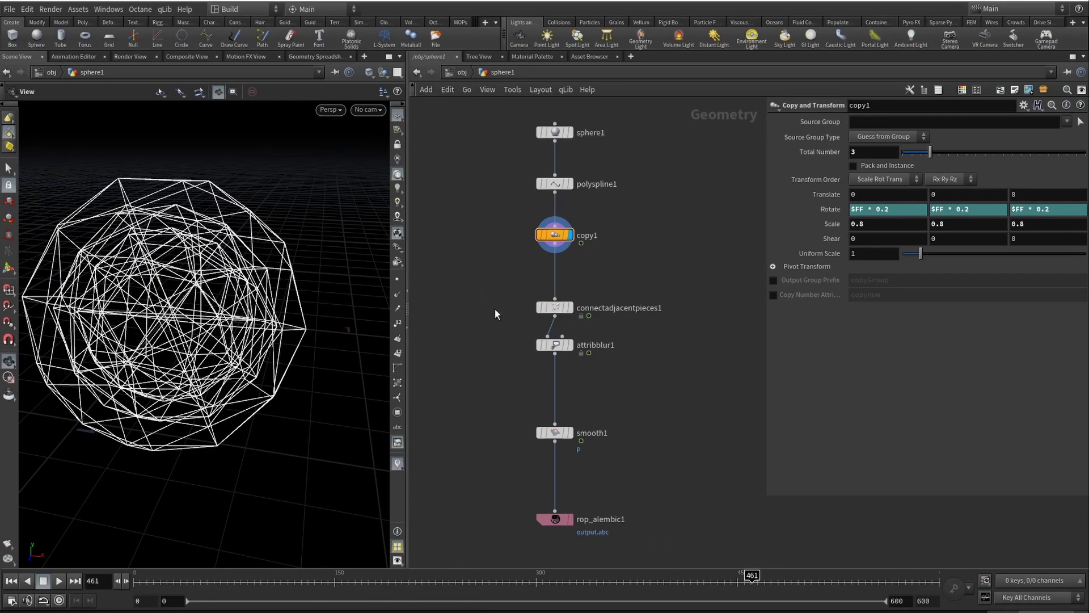
Step: Display the connectadjacentpieces1 node's output in the viewport and show its parameters
left_click_drag(495, 309, 715, 408)
mouse_move(635, 373)
middle_mouse_down()
mouse_move(547, 345)
mouse_move(616, 370)
middle_mouse_up()
left_click_drag(464, 290, 650, 382)
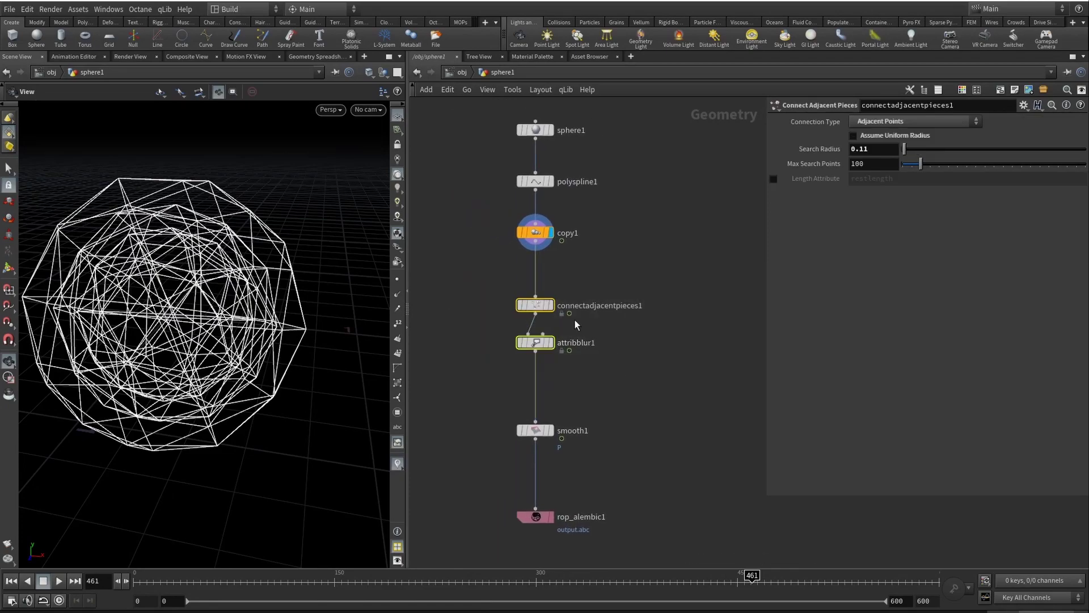
left_click(710, 311)
key("r")
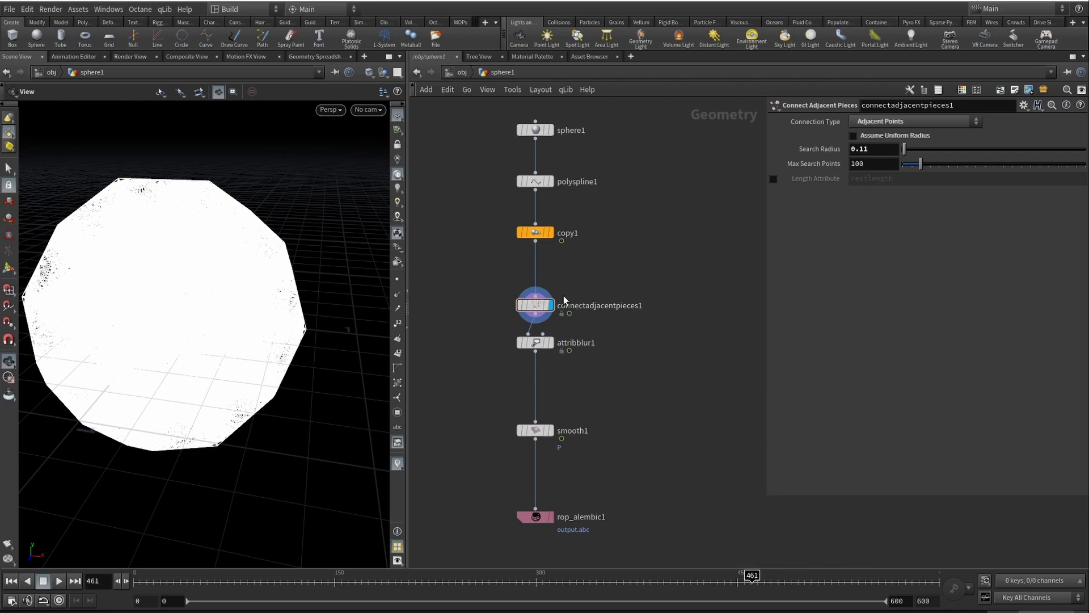
mouse_move(555, 305)
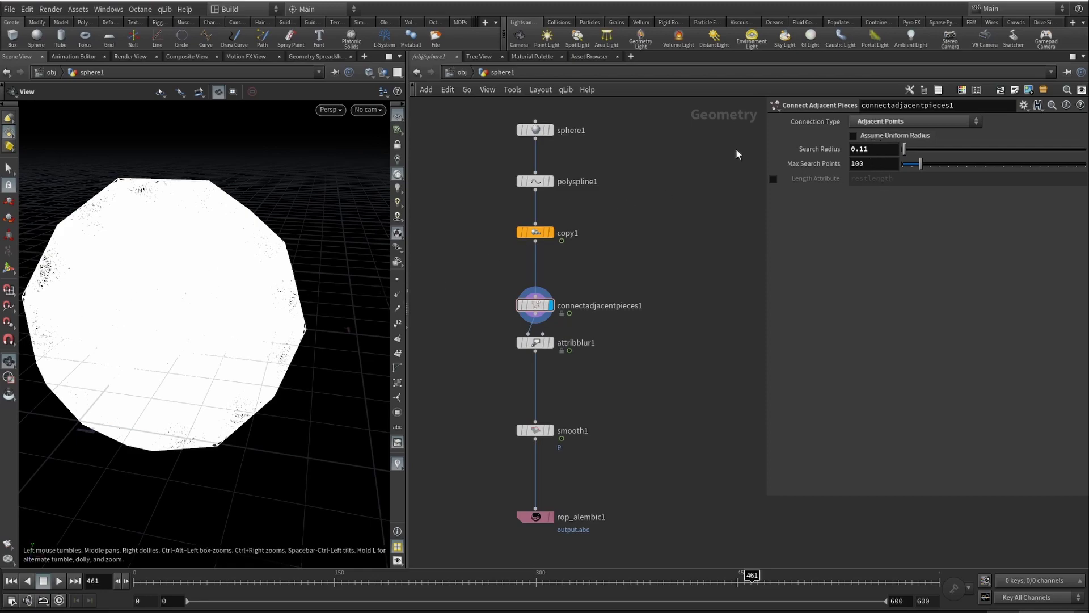
Step: Inspect the dense connection lines up close, and set connectadjacentpieces1's search radius to 0.01
right_click_drag(289, 251, 184, 290)
middle_click_drag(277, 271, 208, 293)
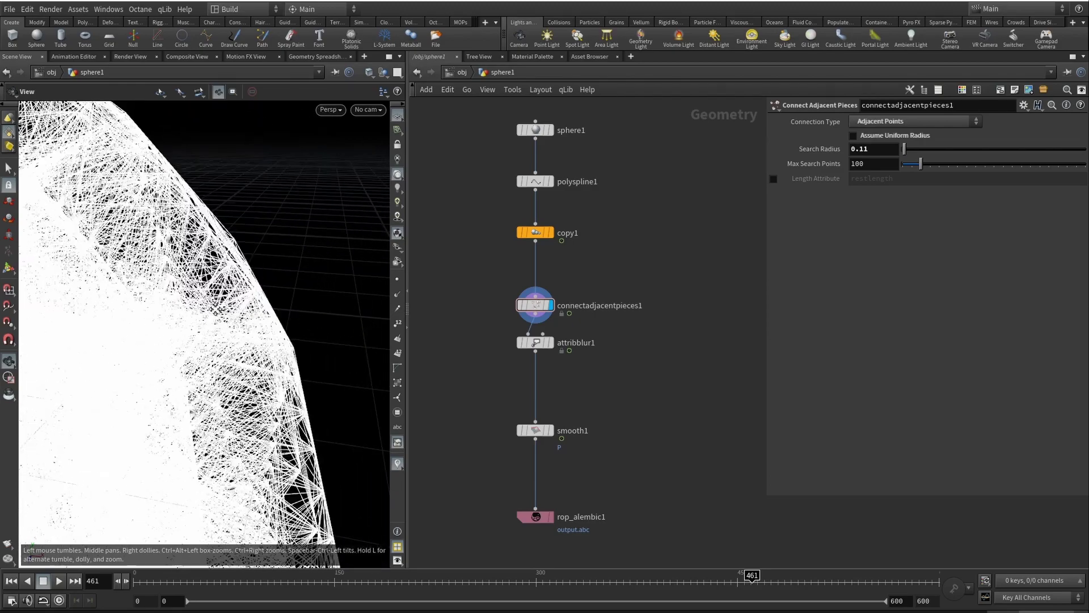
mouse_move(238, 299)
left_mouse_down()
mouse_move(217, 319)
mouse_move(246, 318)
mouse_move(222, 298)
mouse_move(250, 306)
left_mouse_up()
left_click_drag(265, 266, 257, 283)
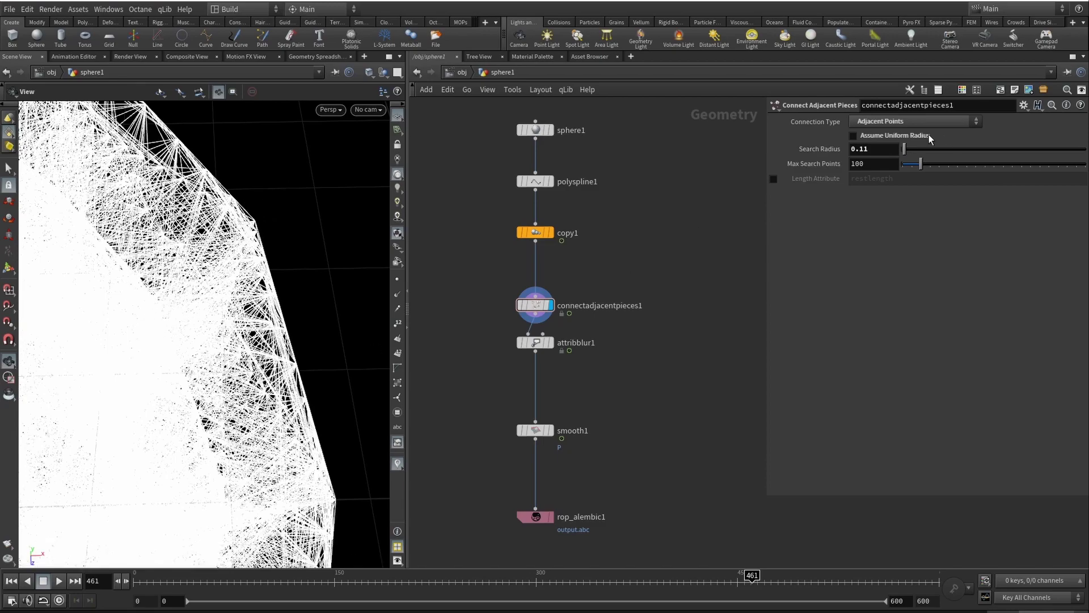
left_click(874, 148)
type("01")
key("Return")
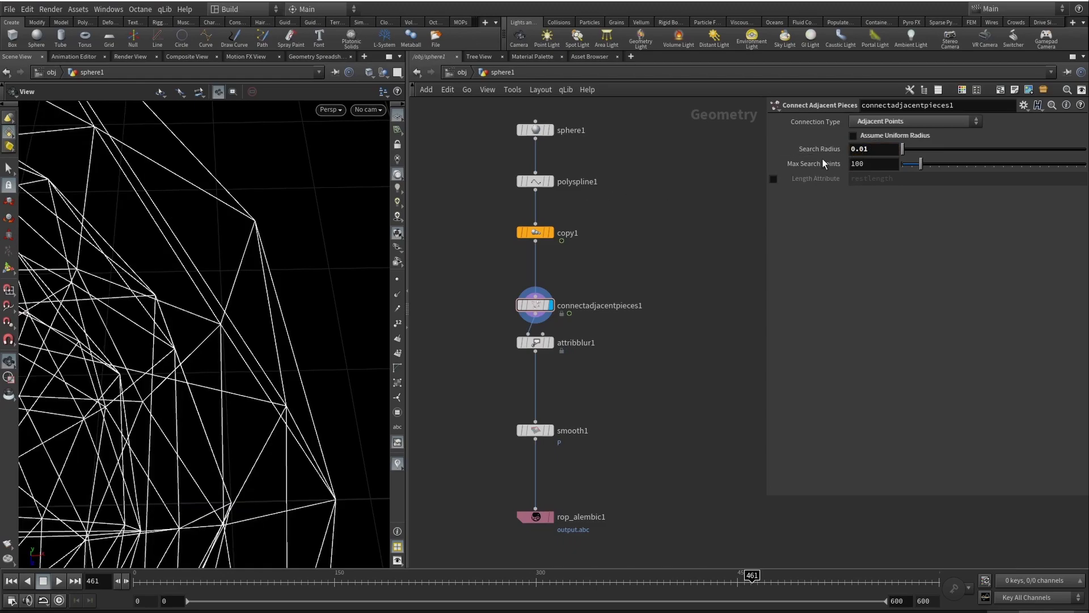
Step: Show point numbers in the viewport and set connectadjacentpieces1's search radius to 0.05
left_click_drag(274, 236, 280, 307)
left_click(401, 324)
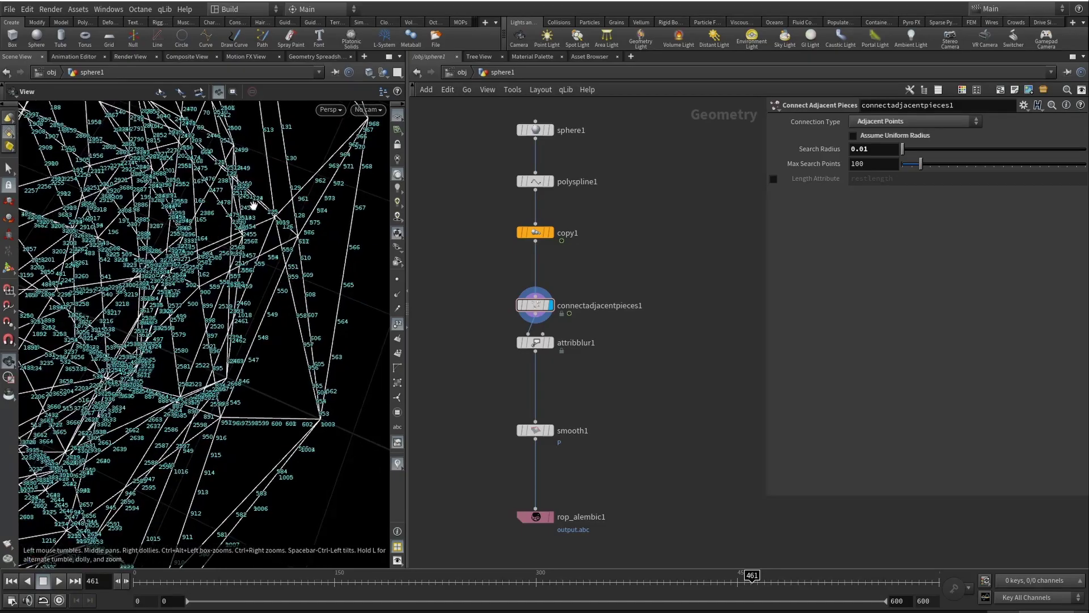
left_click_drag(254, 205, 329, 165)
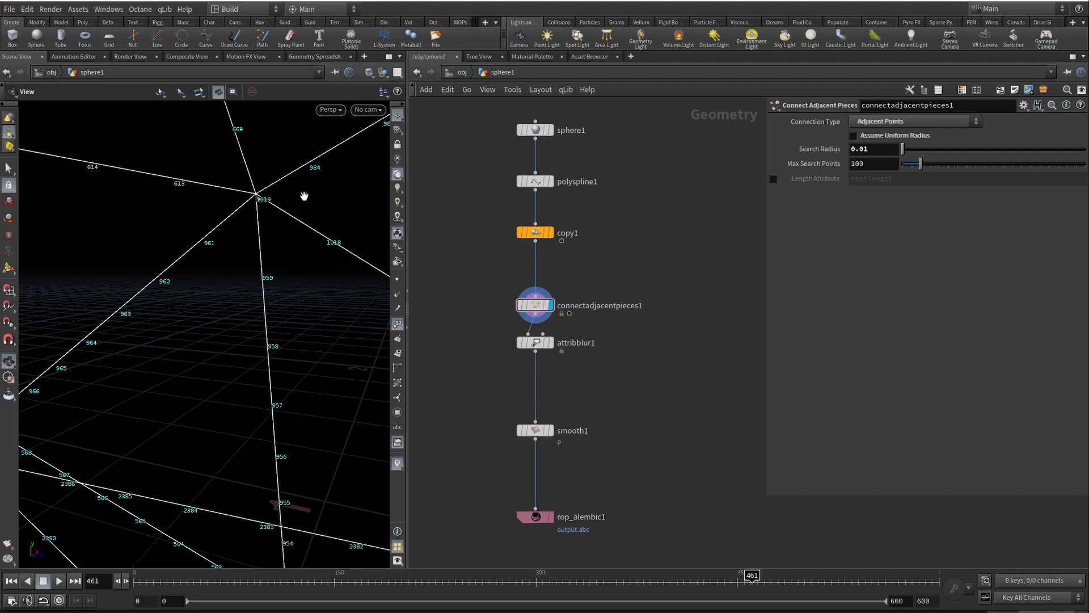
left_click(879, 150)
key("Return")
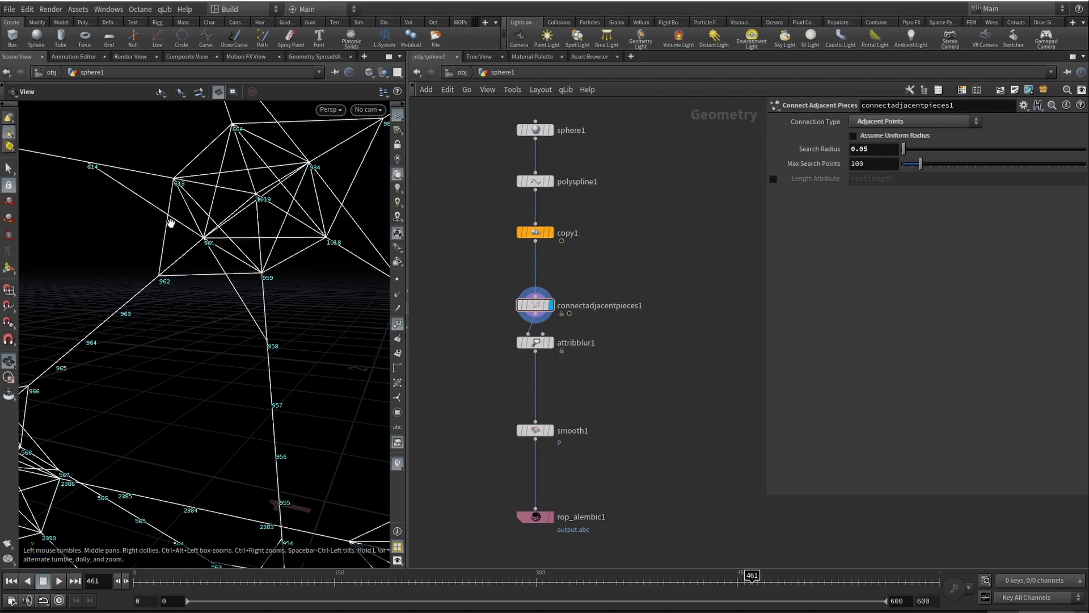
Step: Set connectadjacentpieces1's search radius to 0.11 and hide the point numbers in the viewport
left_click(890, 148)
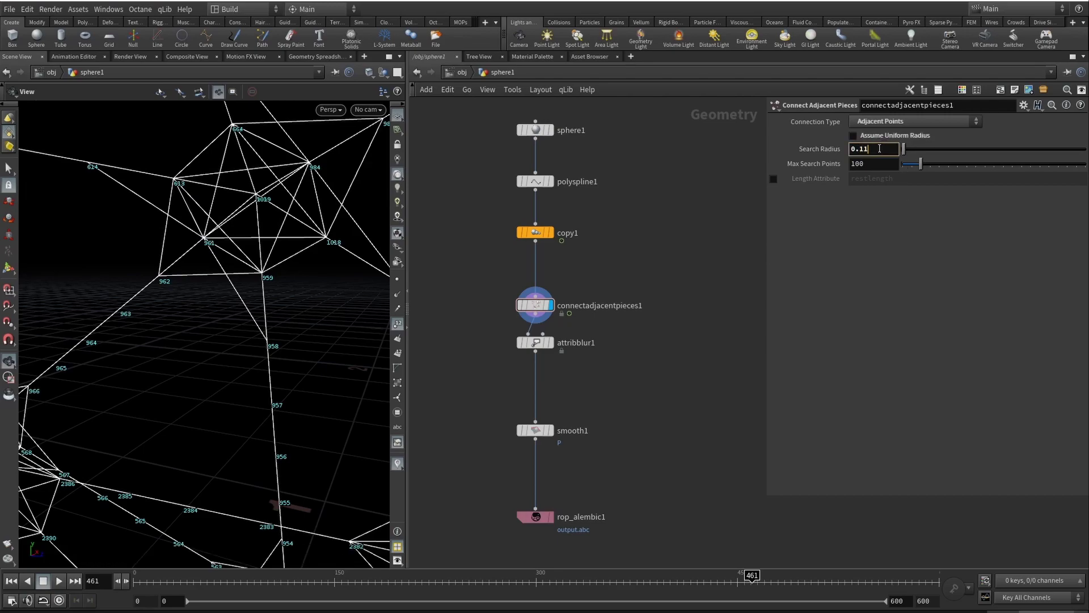
key("Return")
scroll(223, 261, "down", 5)
left_click_drag(223, 260, 300, 276)
scroll(245, 278, "down", 4)
left_click(399, 324)
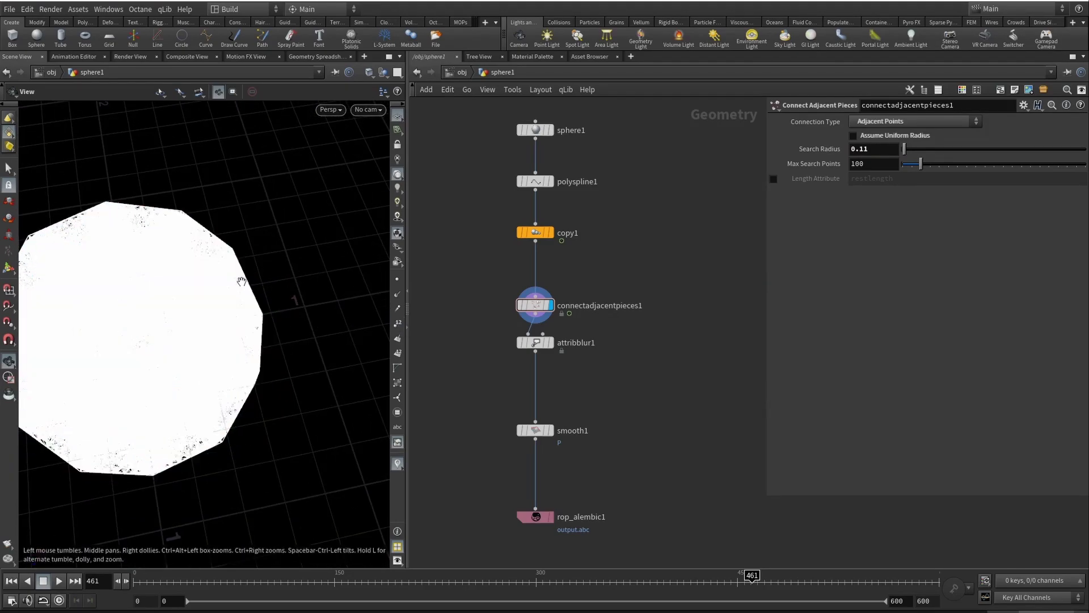
scroll(241, 282, "up", 6)
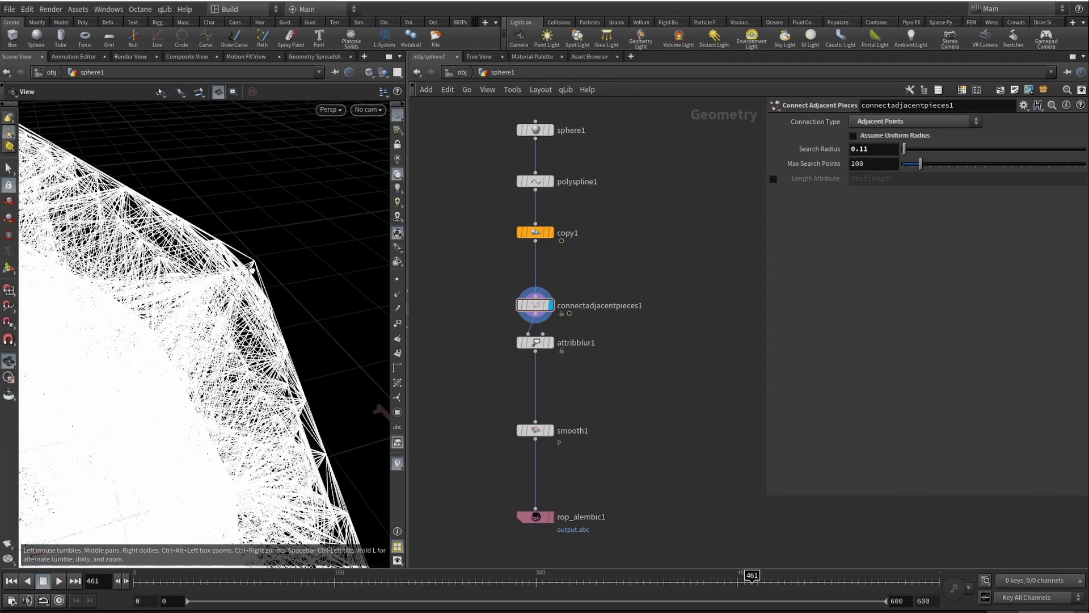
Step: Display the attribblur1 node's output in the viewport and show its parameters
left_click_drag(252, 270, 243, 267)
scroll(243, 267, "up", 4)
scroll(243, 267, "down", 6)
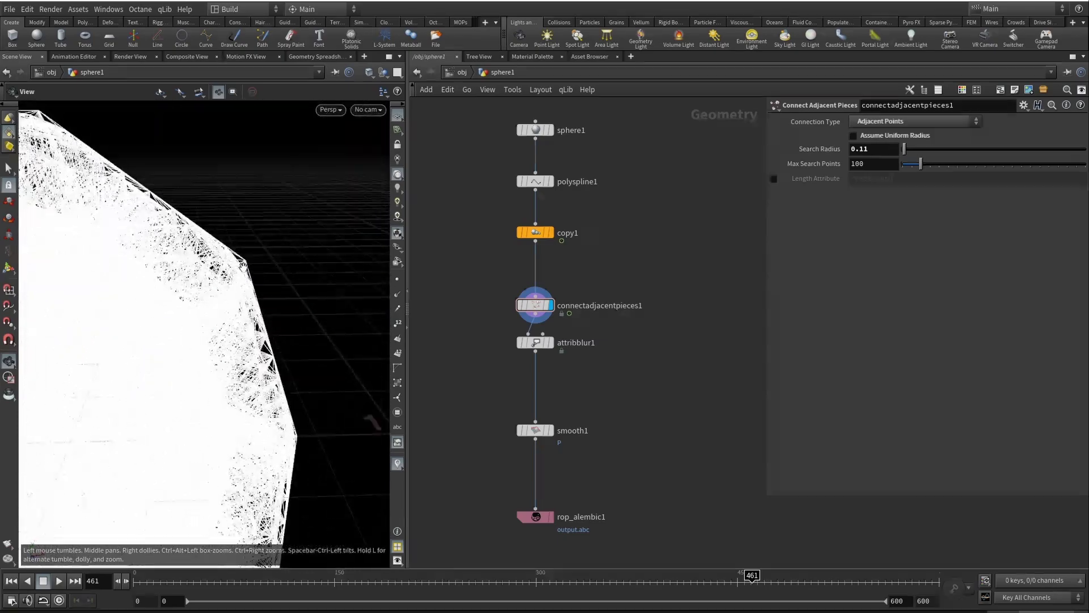
scroll(243, 267, "down", 2)
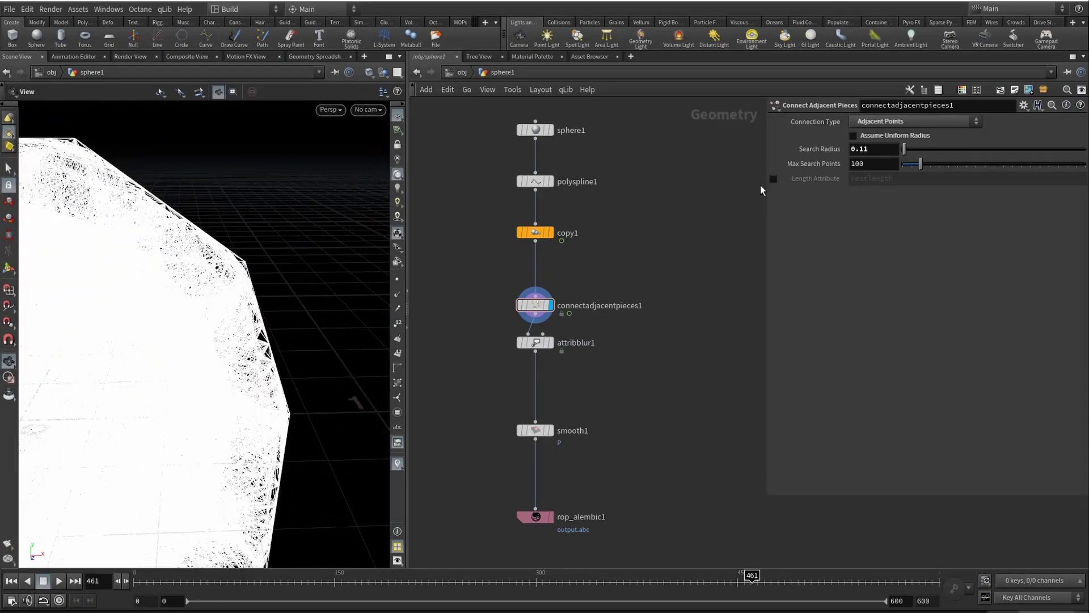
left_click_drag(286, 235, 242, 261)
middle_click_drag(242, 262, 321, 224)
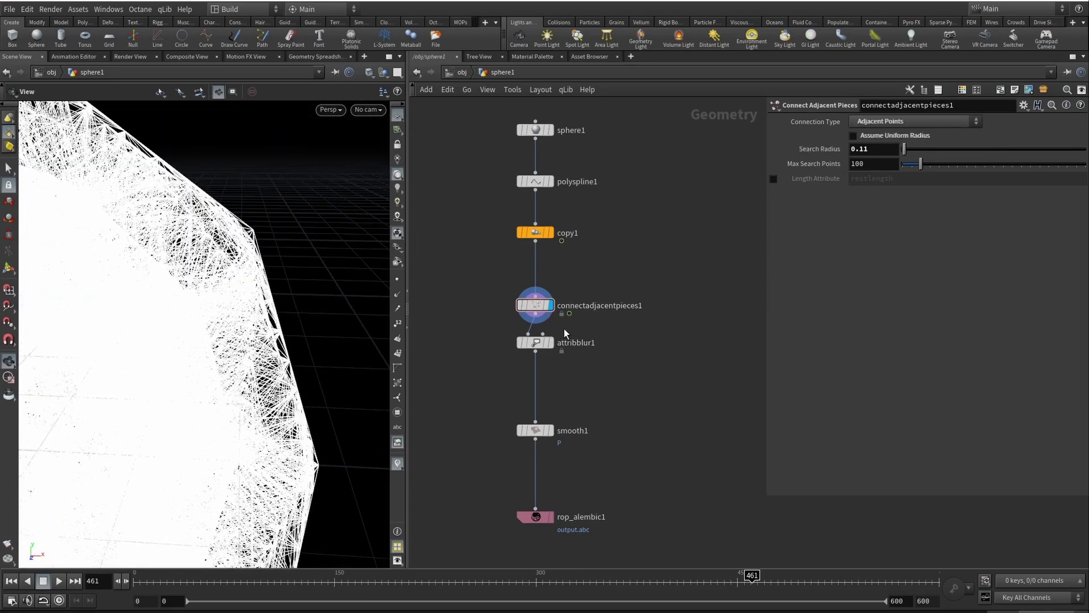
left_click(537, 342)
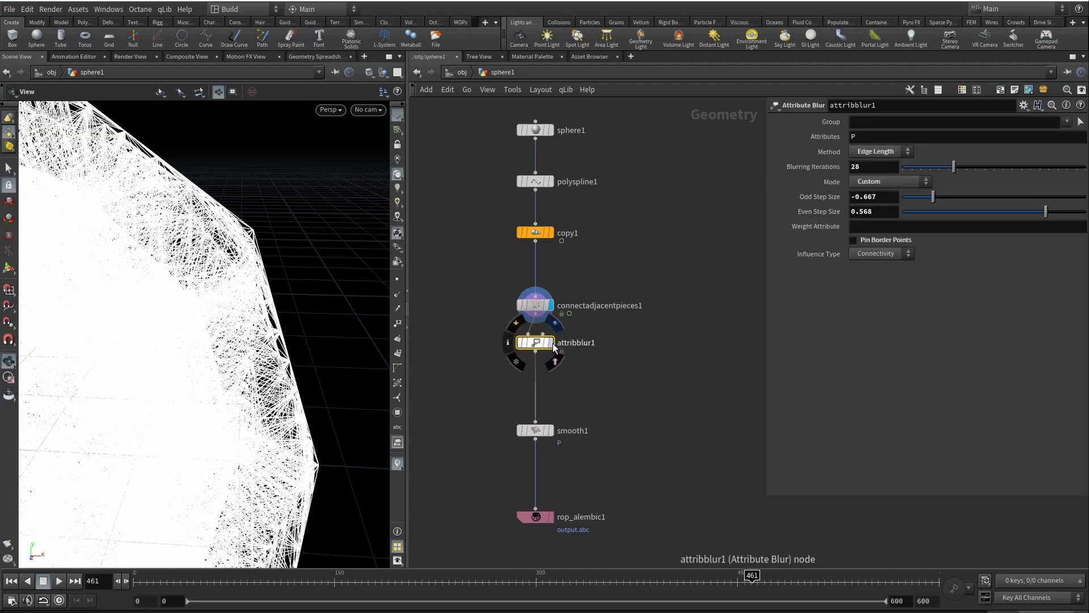
key("r")
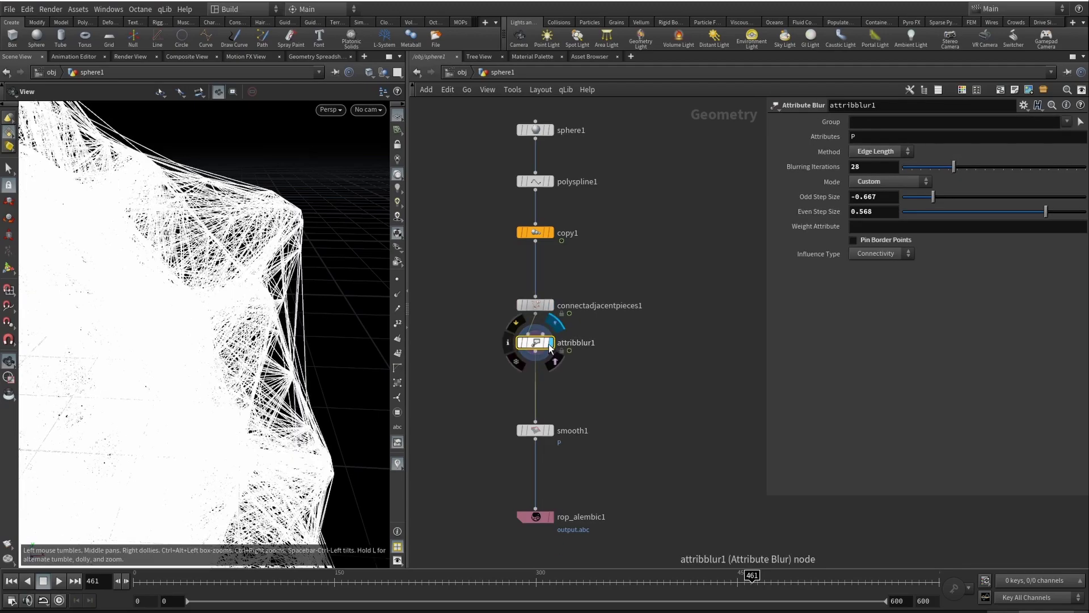
left_click_drag(228, 275, 235, 253)
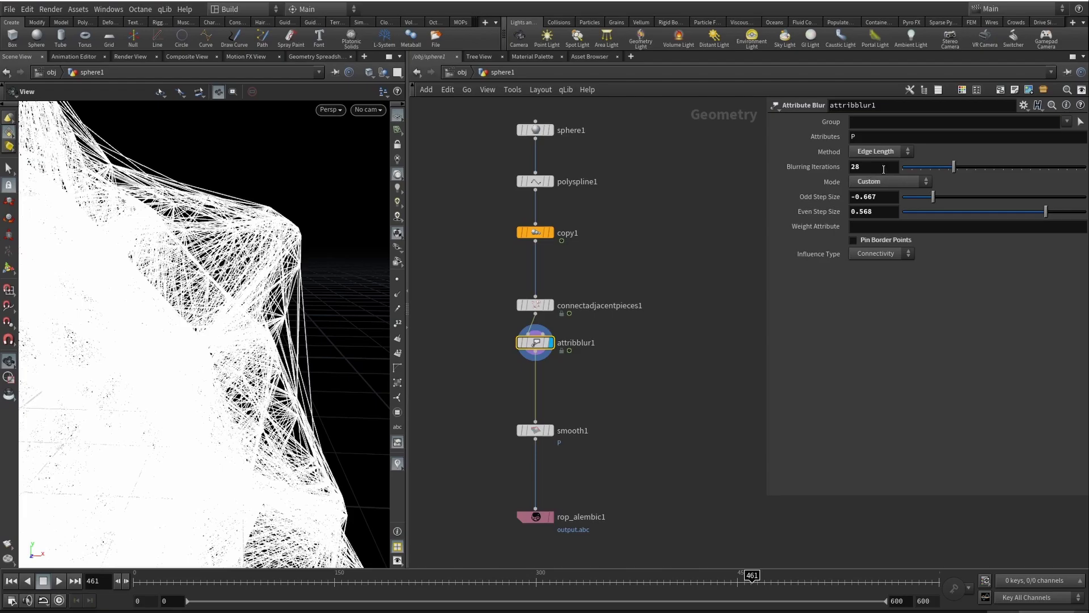
Step: Try attribblur1 with odd step size -0.606 and even step size 0.516, and undo the changes
left_click_drag(956, 167, 993, 176)
mouse_move(941, 200)
left_mouse_down()
mouse_move(960, 199)
mouse_move(917, 196)
mouse_move(938, 202)
left_mouse_up()
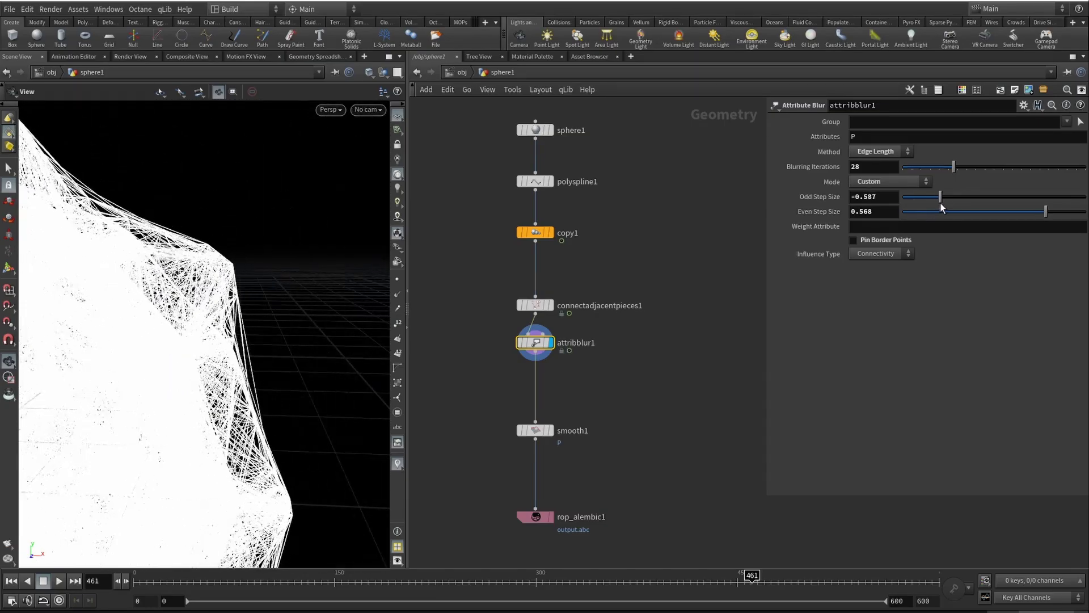
mouse_move(1046, 211)
left_mouse_down()
mouse_move(1027, 215)
mouse_move(1038, 218)
left_mouse_up()
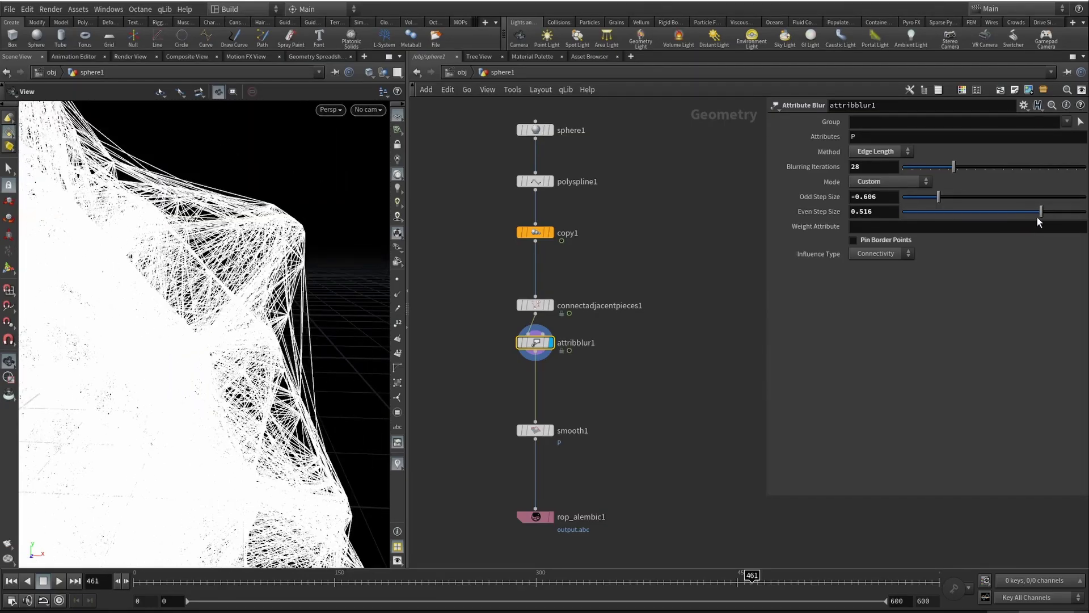
key("ctrl+z")
key("ctrl+z")
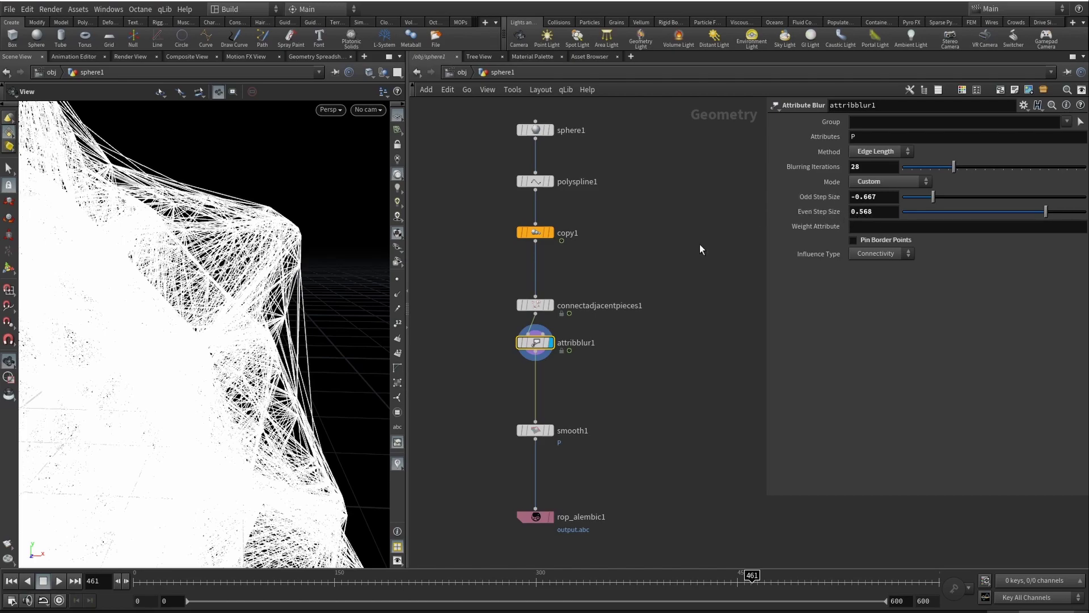
Step: Display the smooth1 node's output in the viewport and show its parameters
middle_click_drag(638, 335, 642, 250)
mouse_move(359, 331)
left_mouse_down()
mouse_move(323, 333)
mouse_move(338, 326)
mouse_move(357, 346)
left_mouse_up()
right_click_drag(339, 328, 328, 269)
left_click_drag(328, 269, 291, 259)
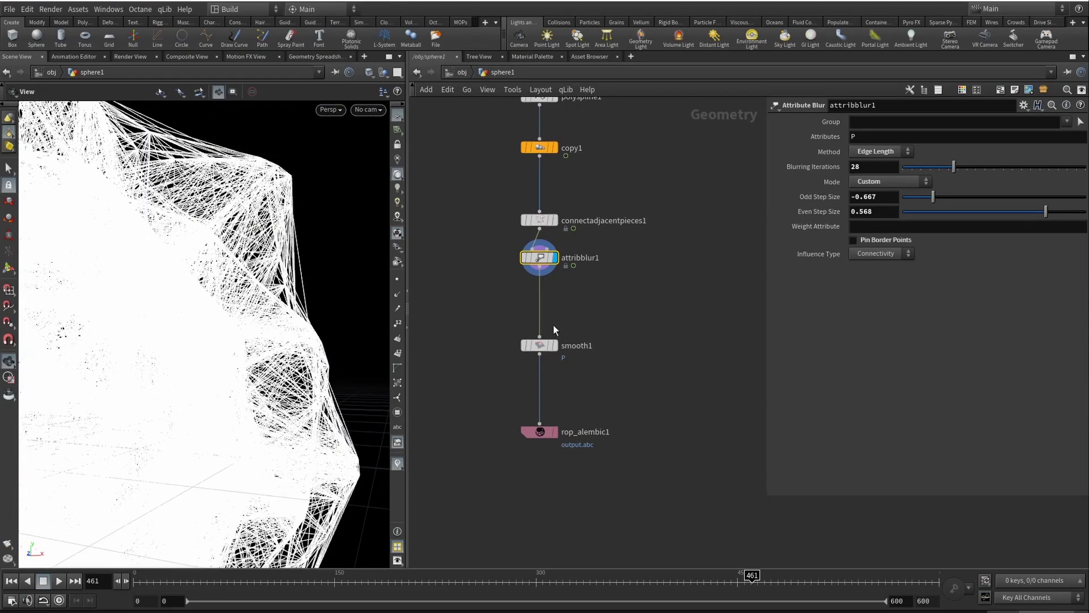
left_click(554, 346)
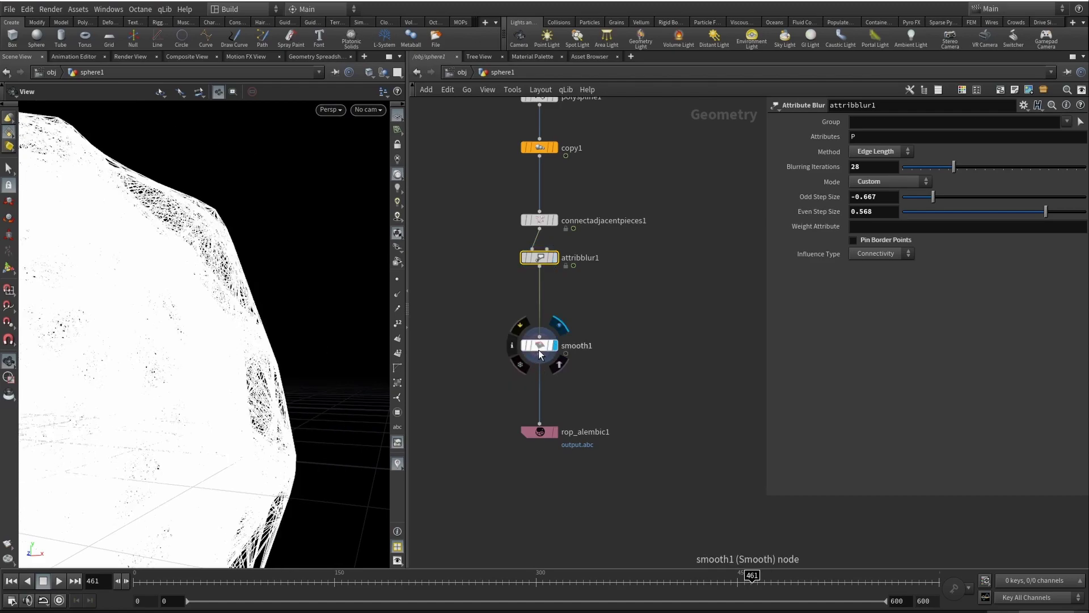
left_click(537, 347)
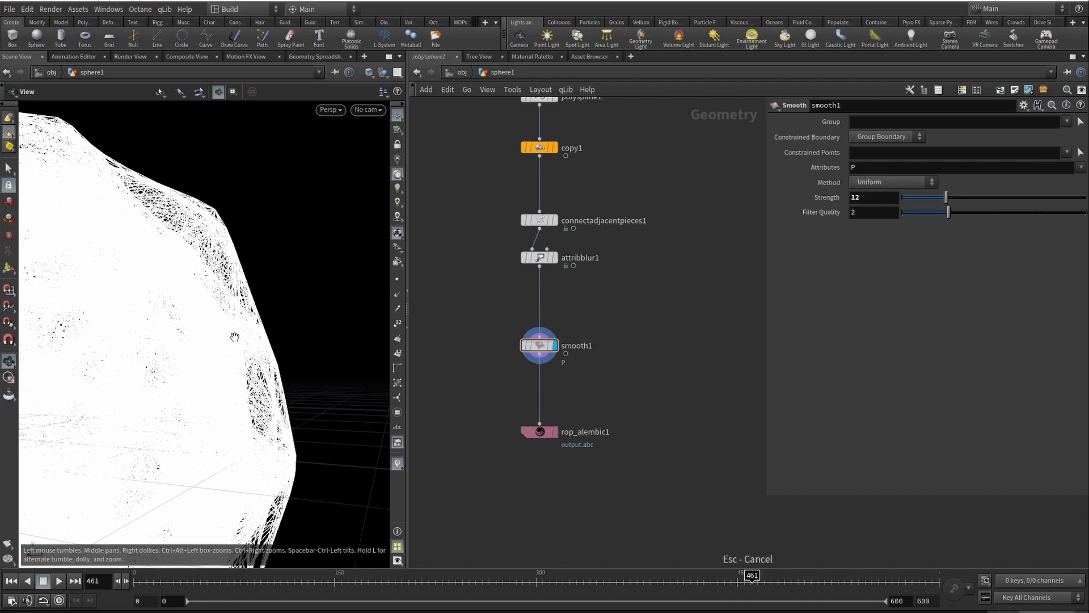
Step: Examine the smoothed wireframe from different angles and distances, including its outer connection lines up close
left_click_drag(235, 337, 271, 356)
scroll(271, 357, "down", 10)
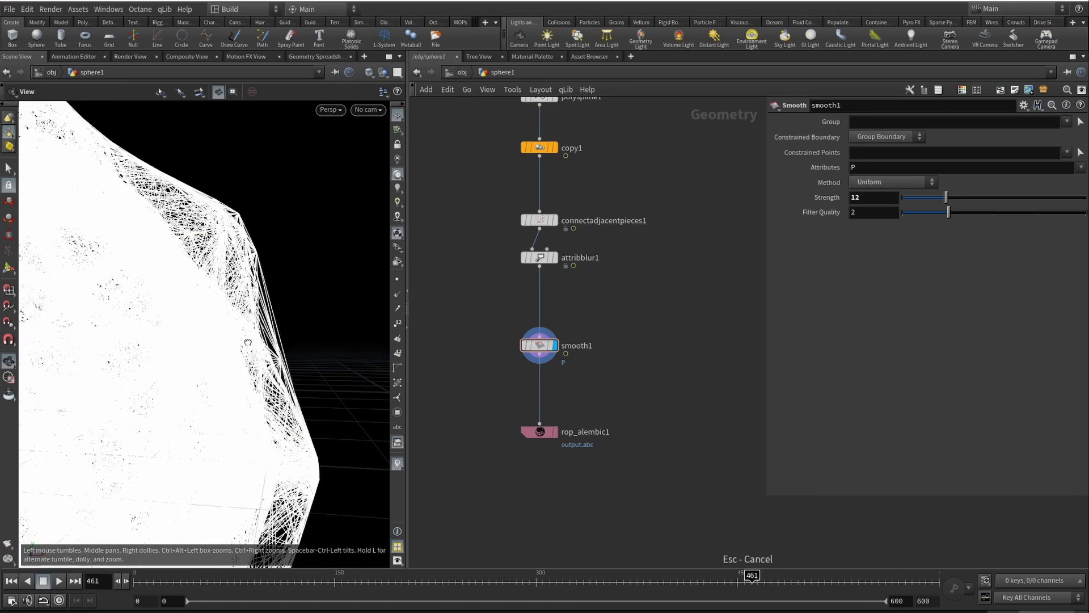
scroll(245, 323, "up", 10)
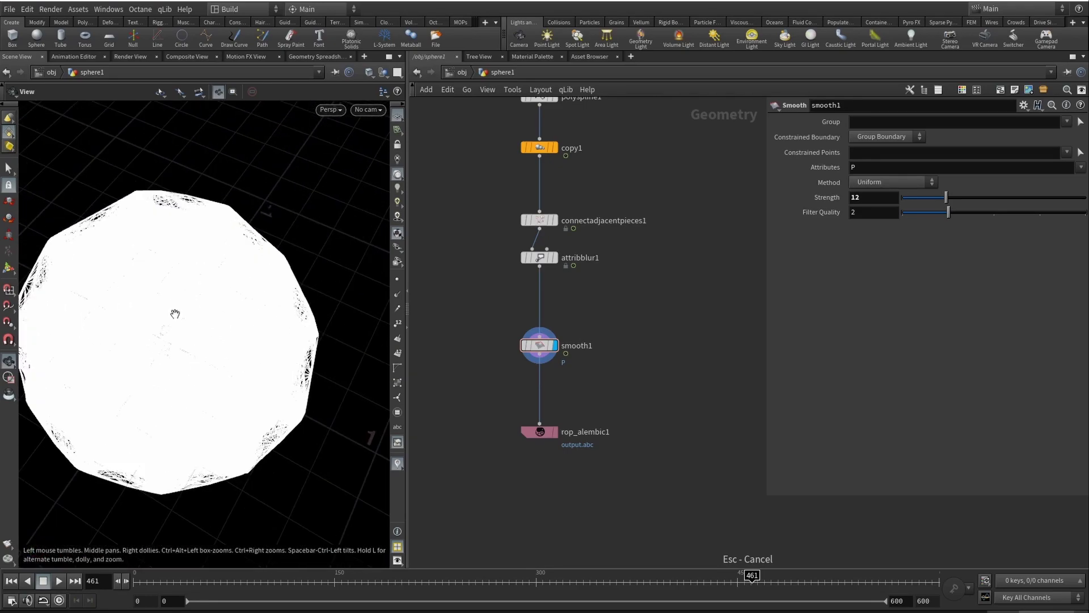
scroll(218, 292, "down", 8)
left_click_drag(255, 280, 219, 267)
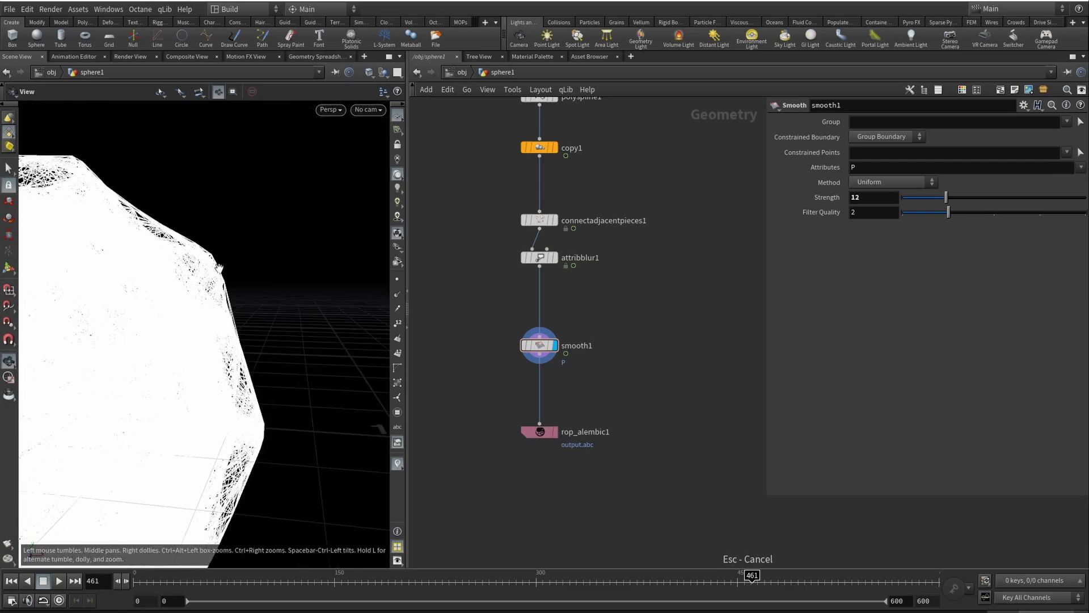
scroll(218, 266, "up", 5)
scroll(205, 257, "down", 6)
scroll(230, 286, "down", 6)
scroll(213, 281, "up", 10)
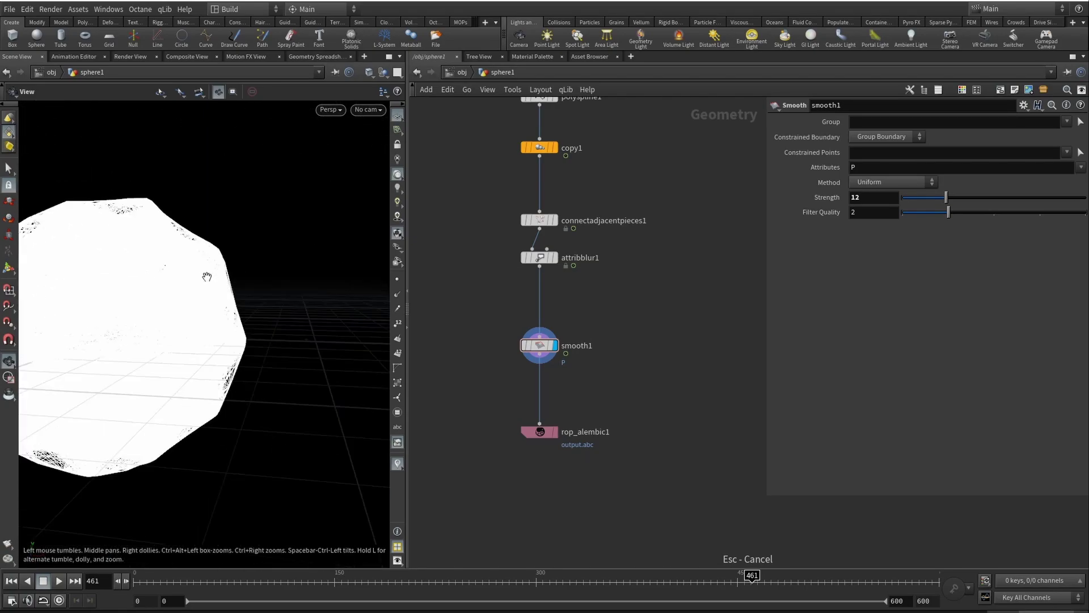
scroll(215, 283, "down", 2)
left_click_drag(214, 282, 233, 249)
scroll(208, 293, "up", 2)
scroll(229, 280, "up", 2)
scroll(225, 265, "down", 1)
scroll(233, 249, "up", 2)
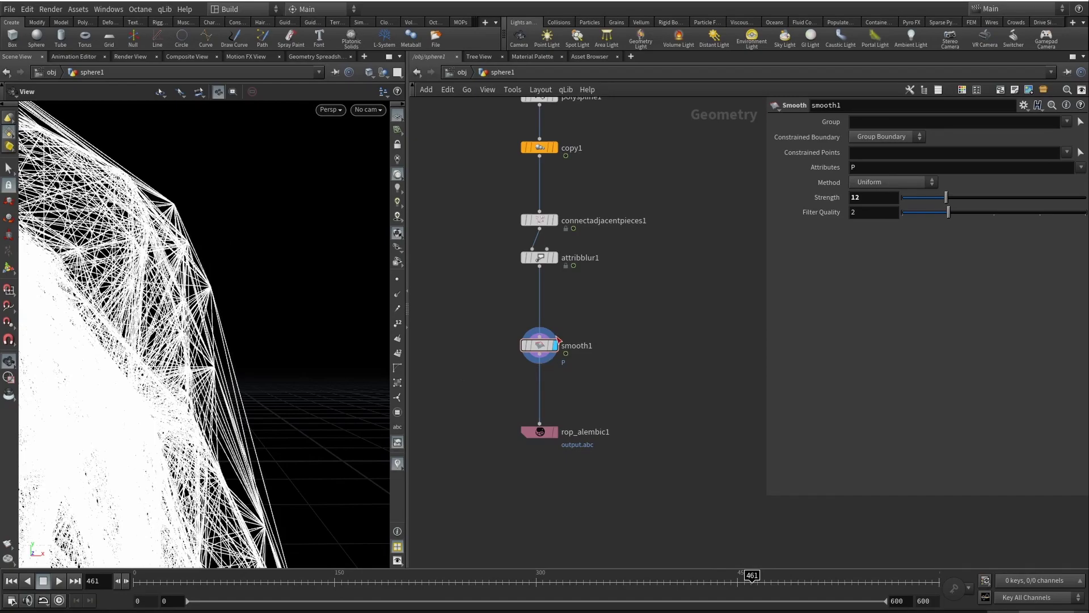
Step: Bypass the smooth1 node and inspect the unsmoothed outer lines up close
mouse_move(558, 347)
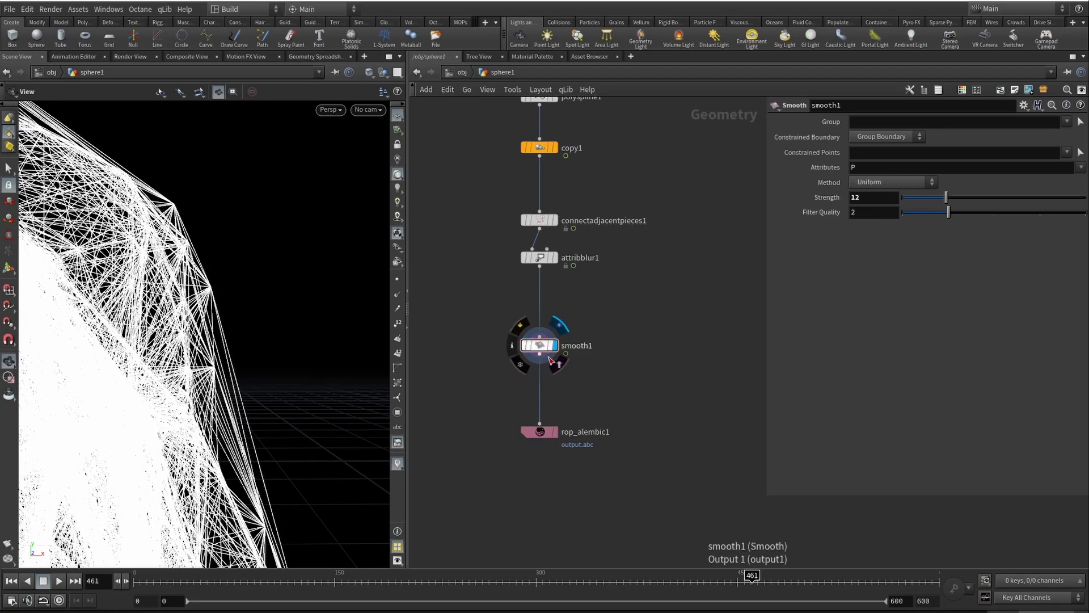
left_click(519, 326)
scroll(204, 286, "down", 2)
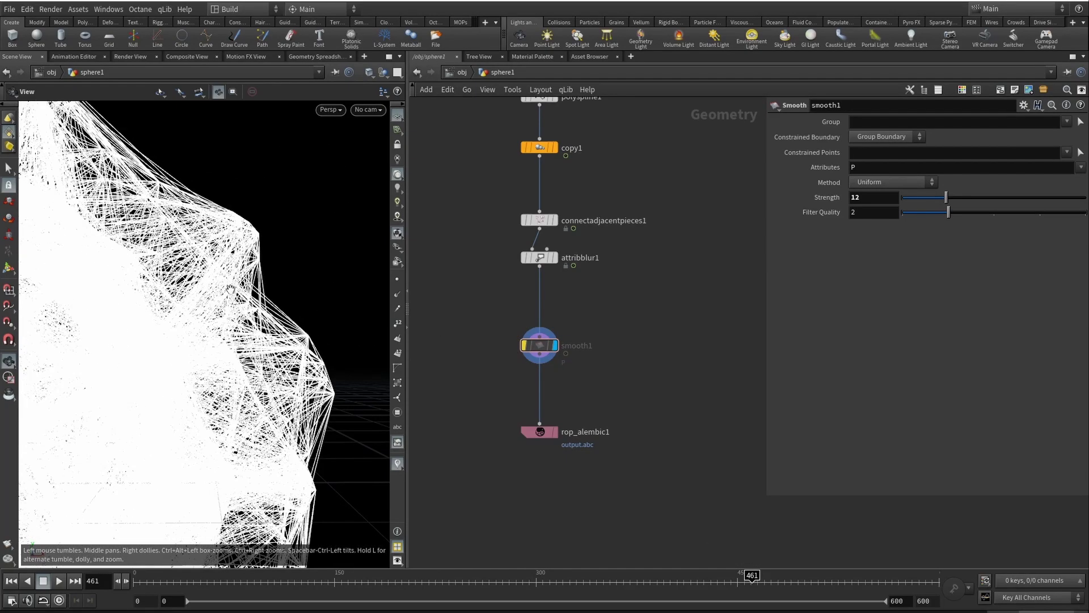
scroll(235, 287, "up", 2)
left_click_drag(270, 284, 241, 294)
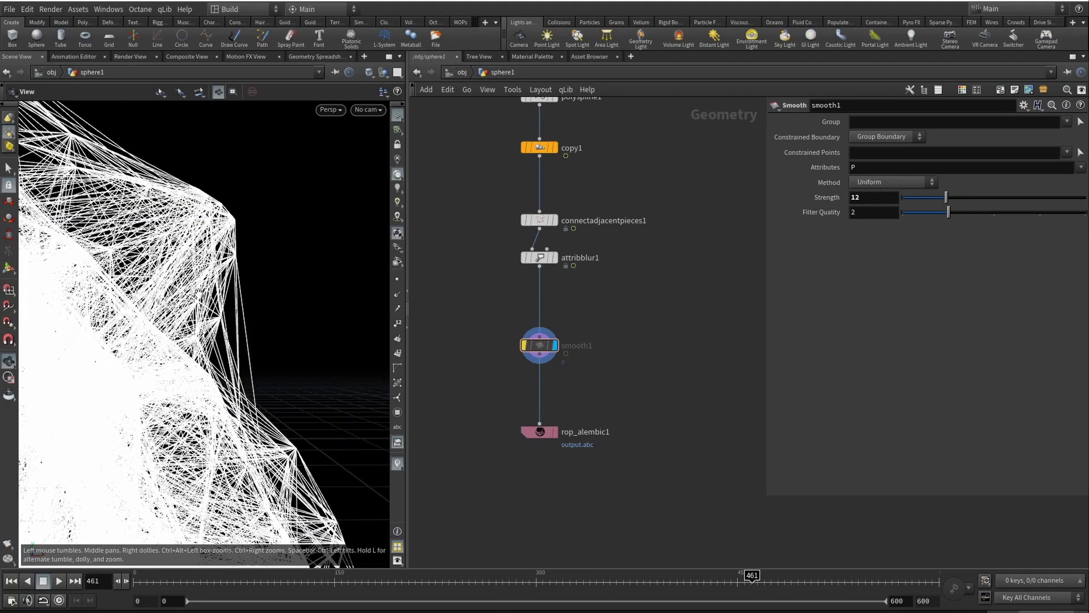
Step: Go up to the object level and display octane_light1 and cam1 in the viewport
left_click(474, 72)
left_click(462, 72)
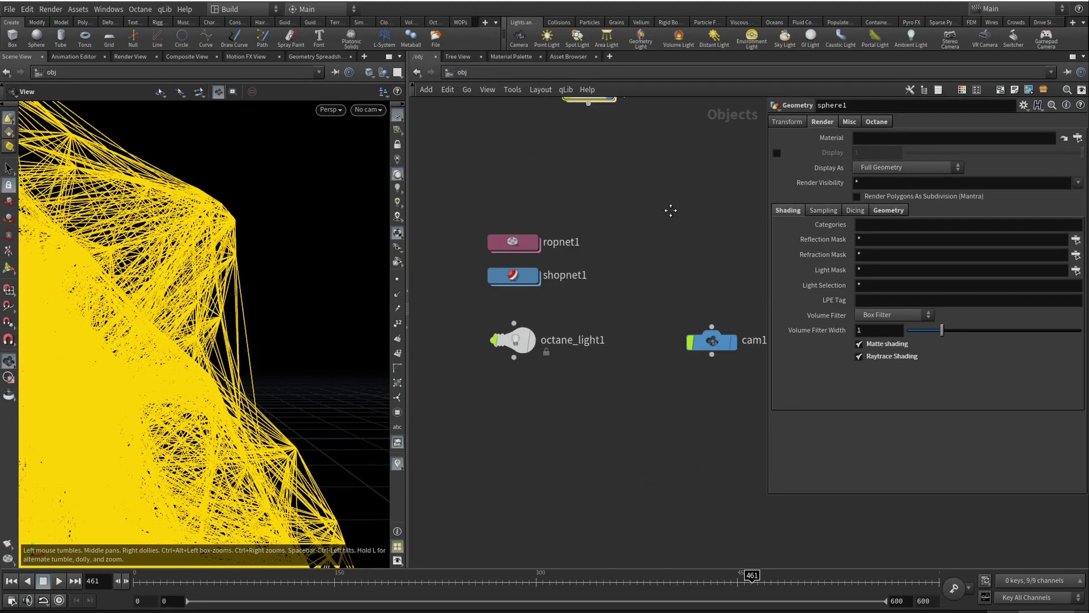
middle_click_drag(670, 211, 602, 236)
mouse_move(650, 301)
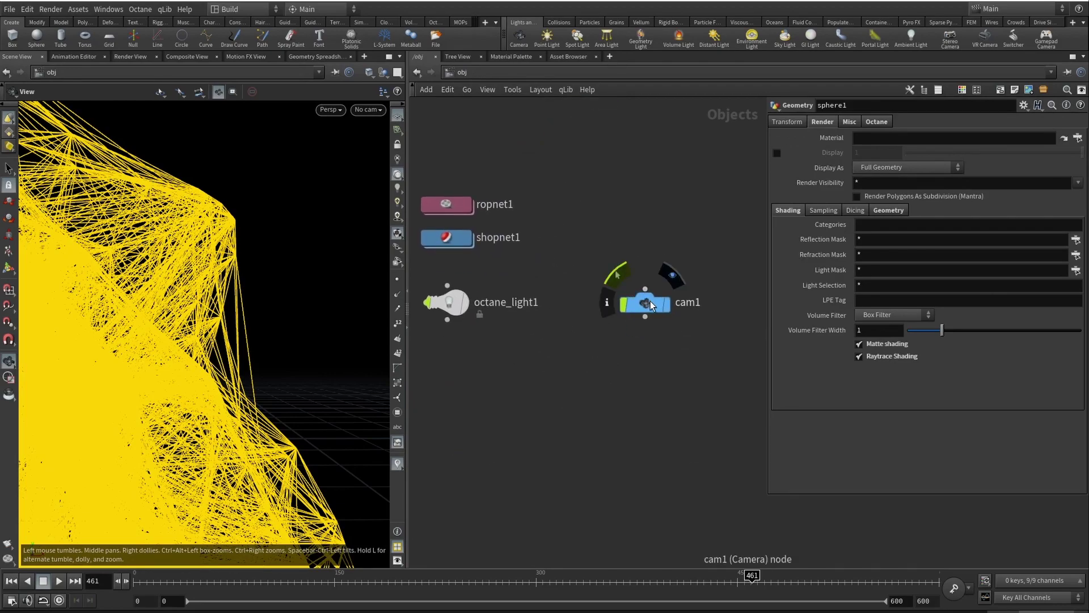
left_click_drag(169, 352, 237, 304)
left_click(466, 304)
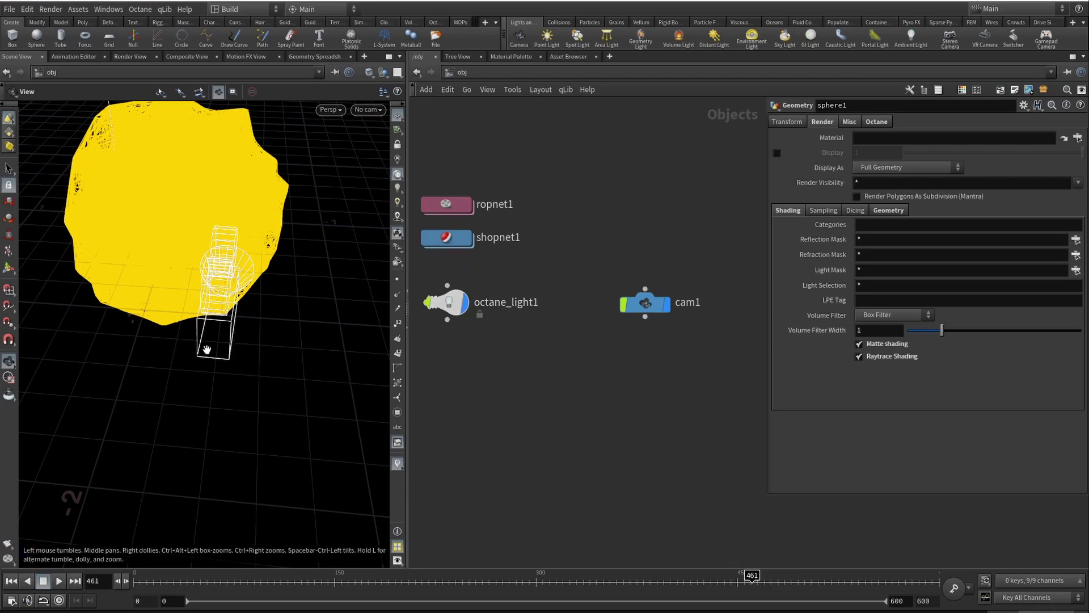
left_click_drag(206, 349, 179, 138)
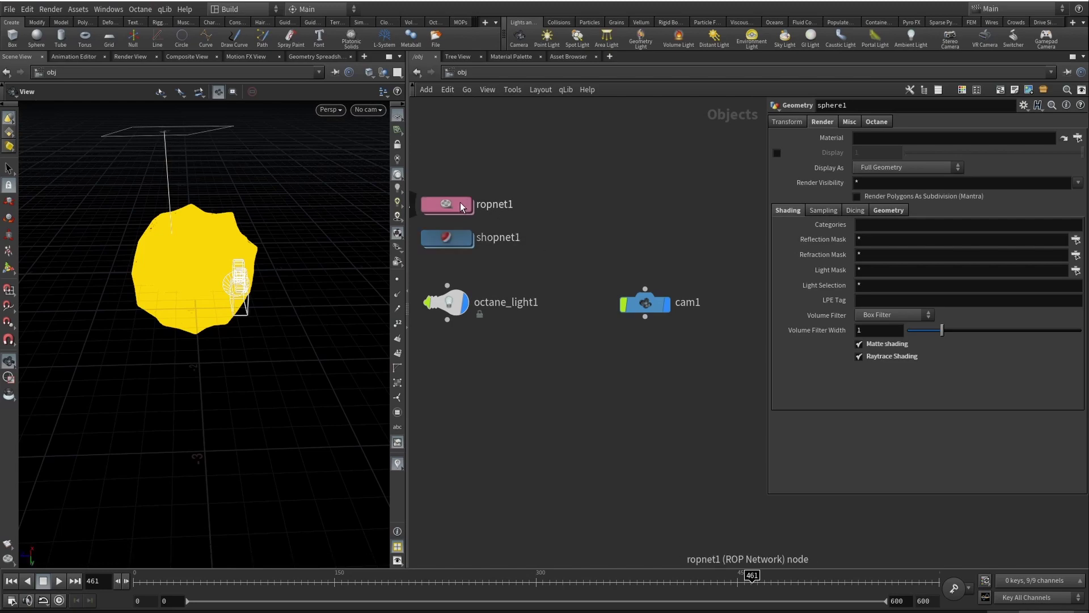
Step: Reposition the ropnet1 node level with shopnet1 and above cam1 in the object network
left_click_drag(461, 203, 645, 228)
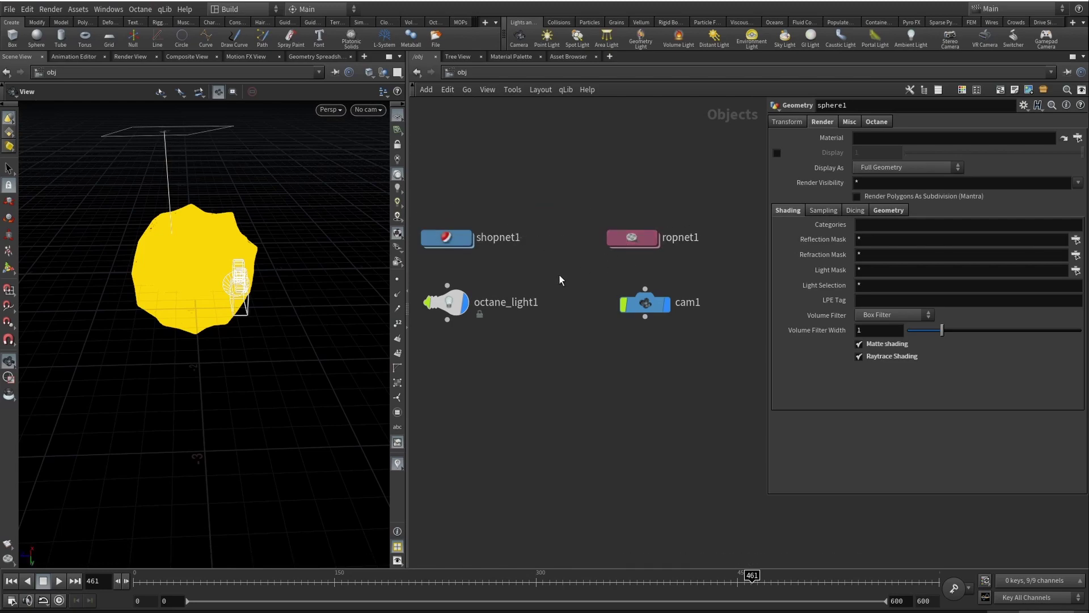
middle_click_drag(572, 269, 640, 301)
middle_click_drag(608, 217, 621, 288)
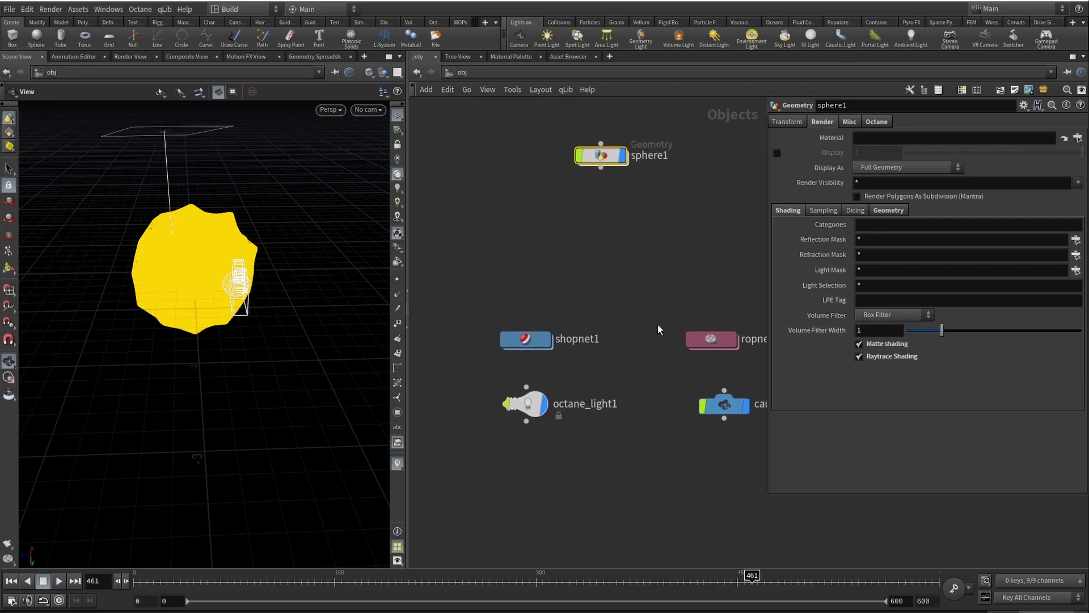
middle_click_drag(658, 327, 604, 286)
Step: Open ropnet1 and review Octane_ROP1's camera, render target, resolution and image output settings
left_click(654, 299)
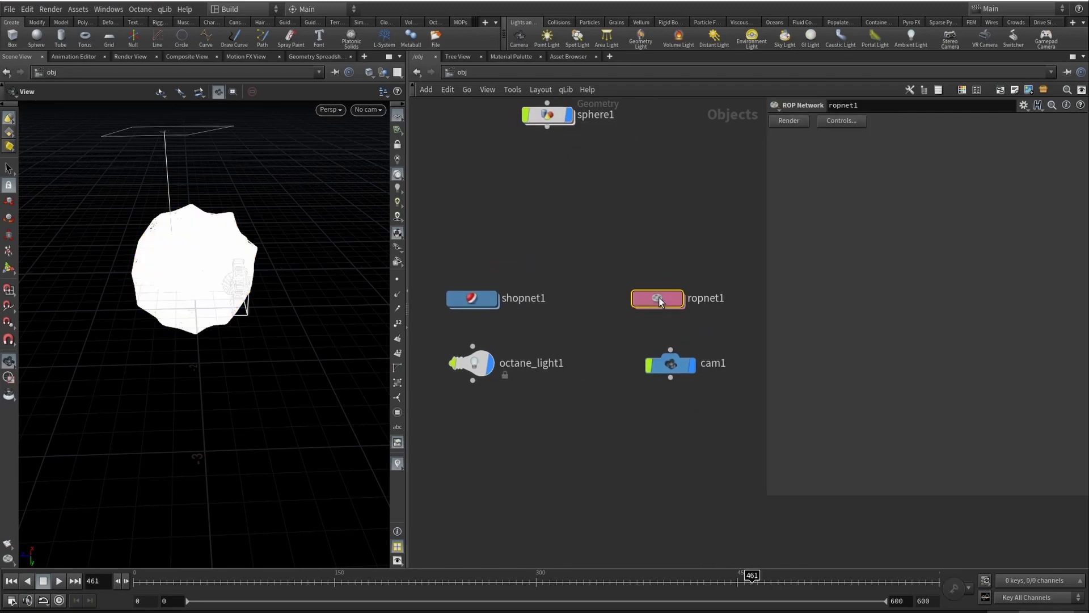
double_click(654, 300)
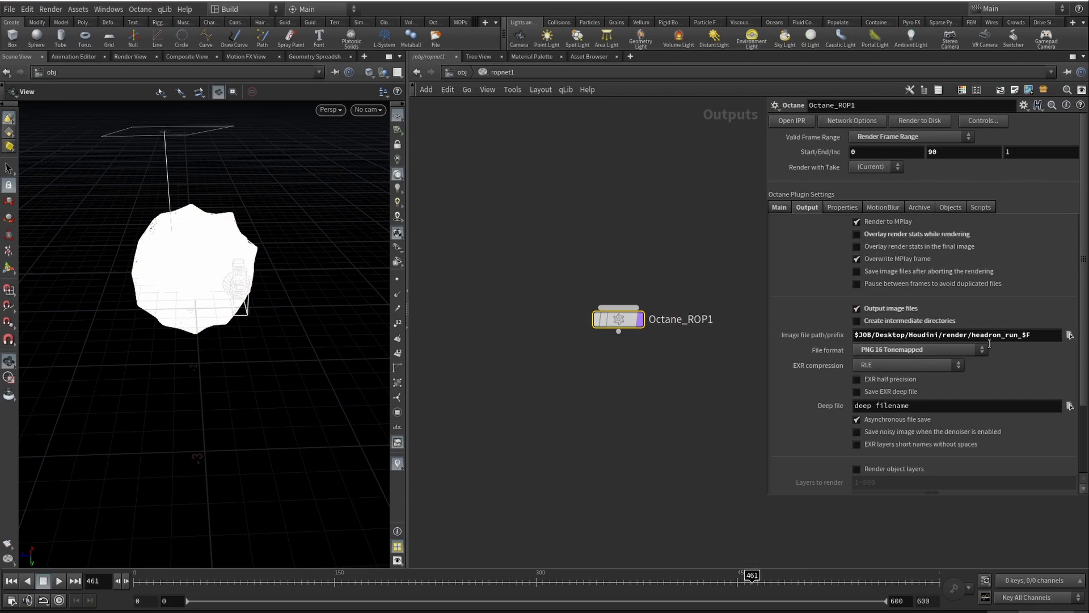
left_click(779, 207)
left_click(795, 207)
left_click(780, 211)
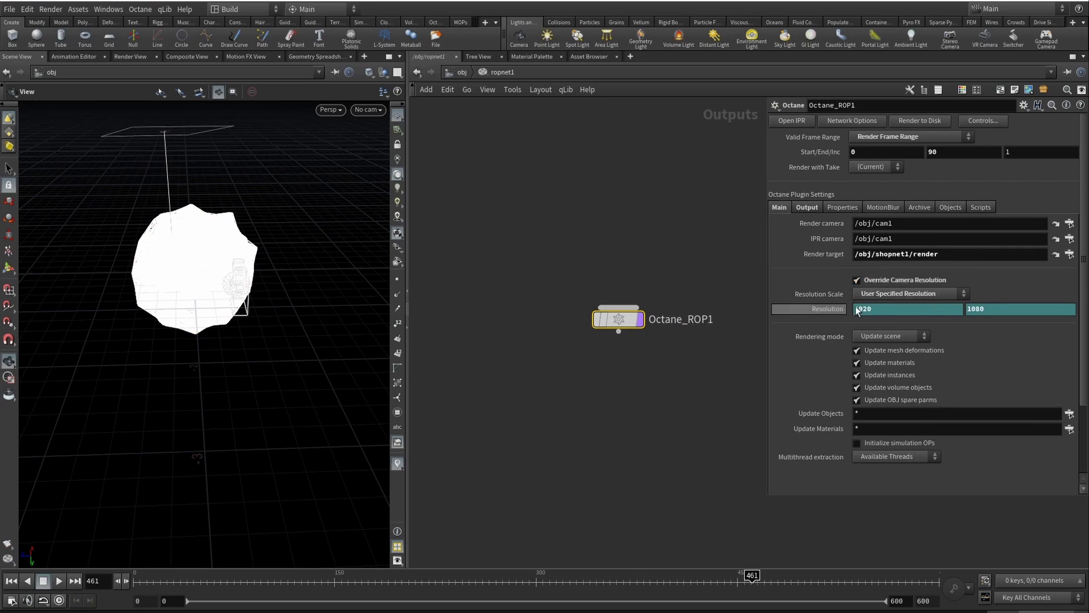
left_click(817, 206)
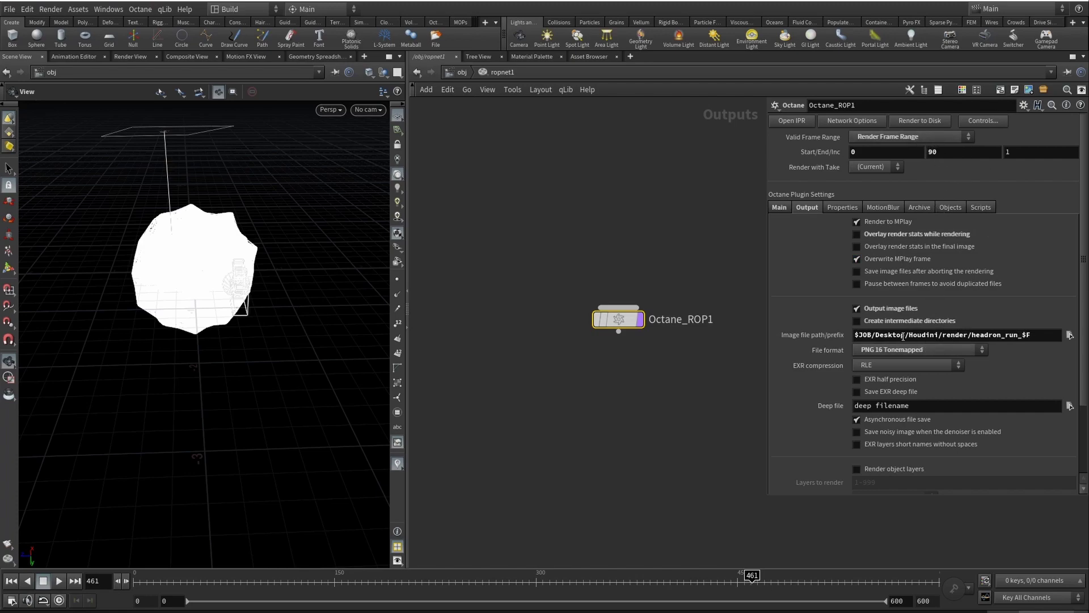
left_click_drag(877, 337, 895, 337)
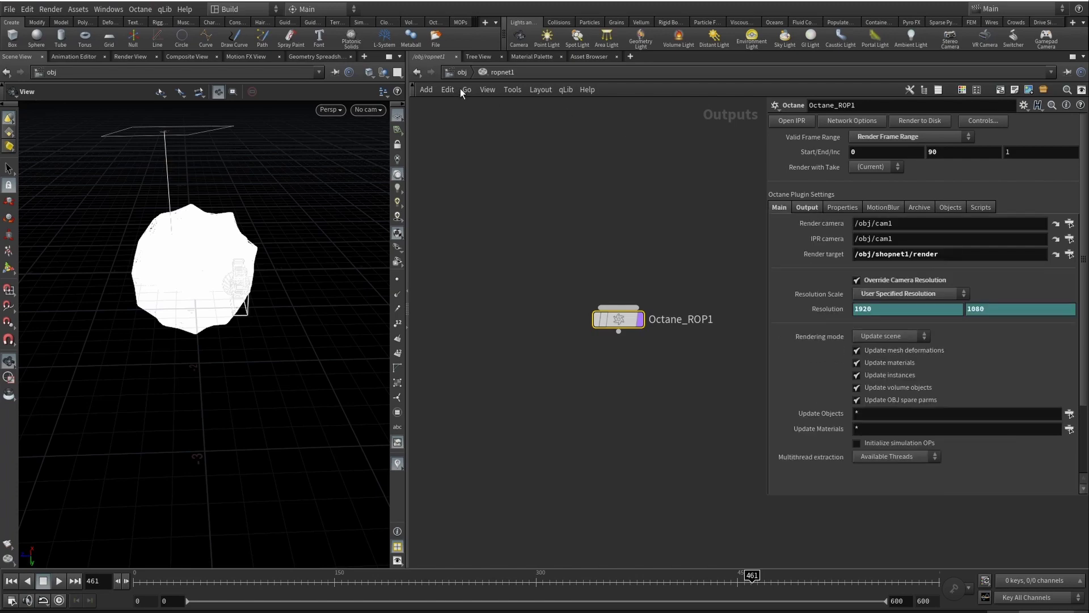
Step: Return to the object level, open shopnet1, and line up the material network beside the render network
left_click(462, 73)
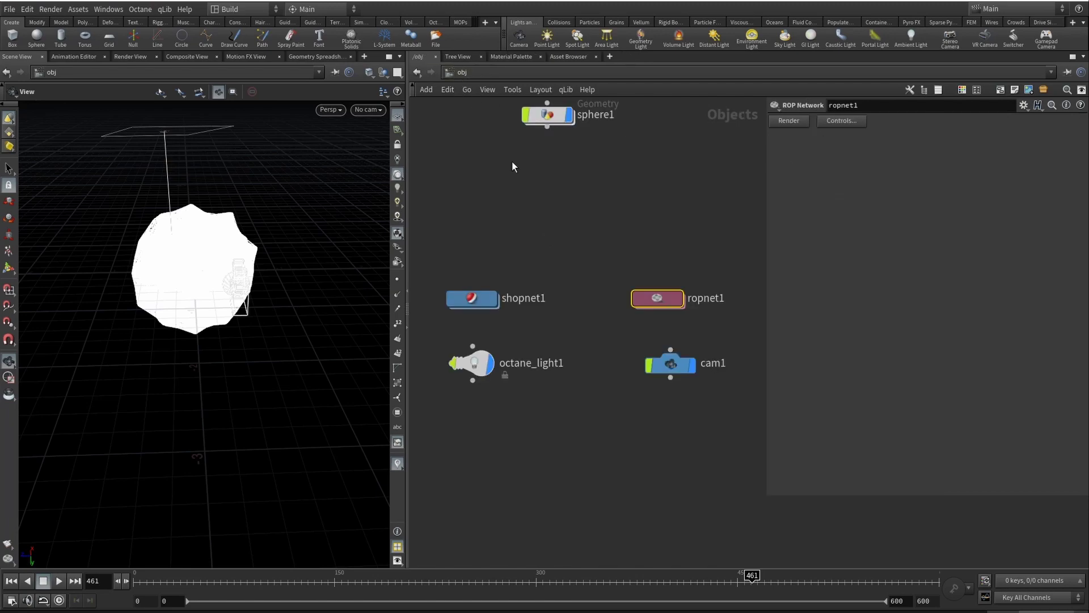
double_click(481, 301)
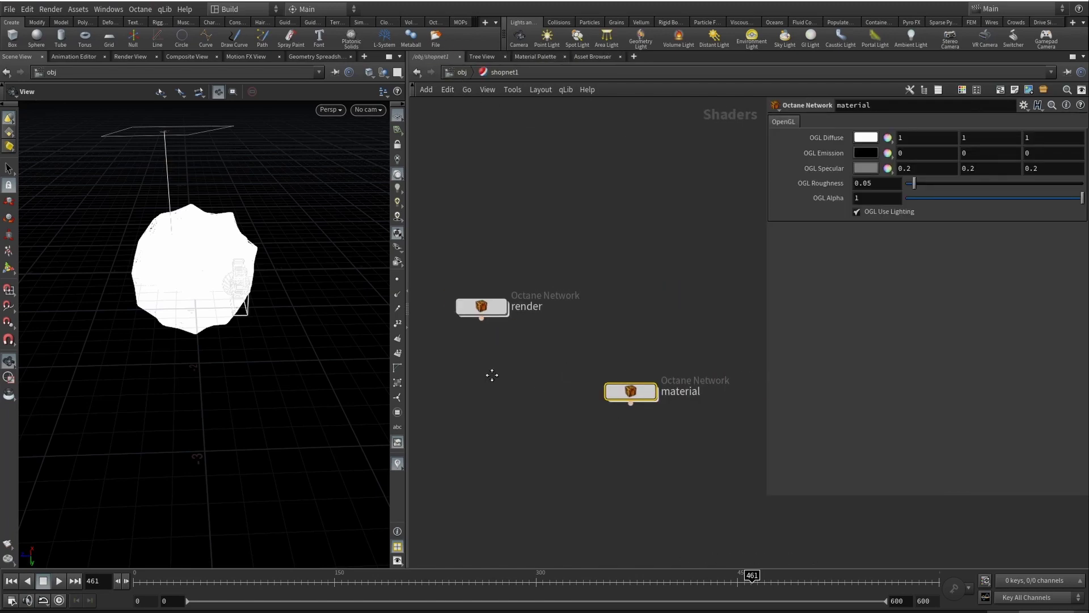
left_click_drag(645, 401, 681, 315)
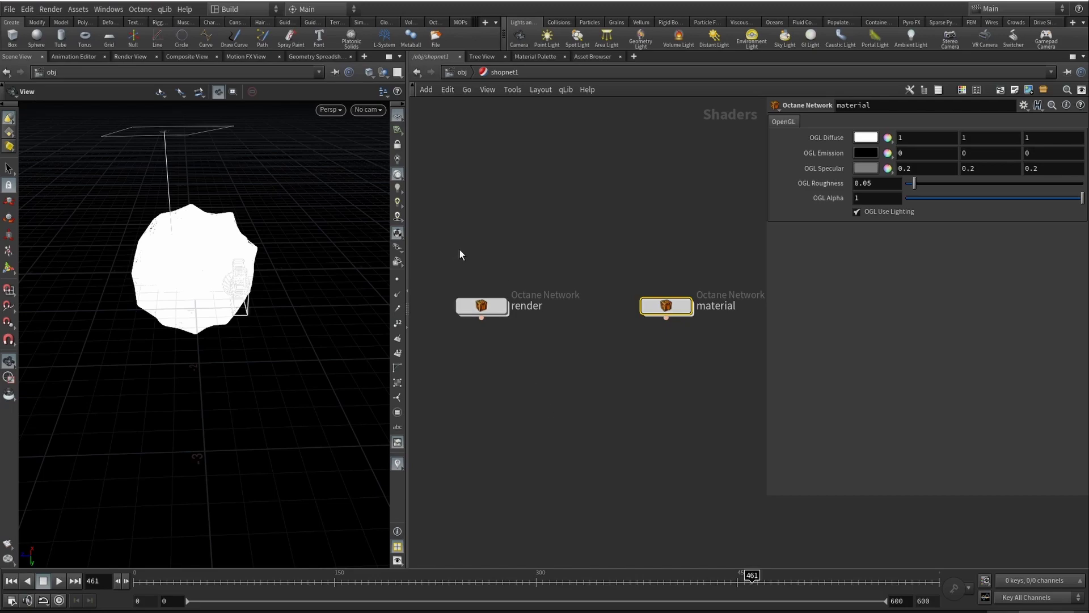
left_click_drag(458, 238, 726, 353)
middle_click_drag(726, 363, 664, 362)
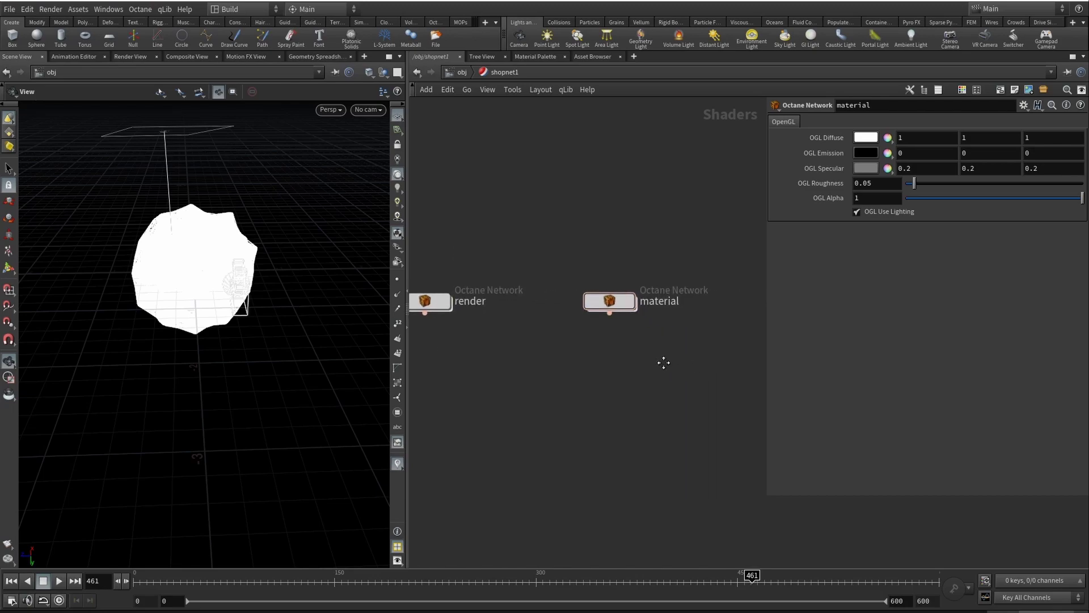
left_click_drag(621, 303, 618, 307)
middle_click_drag(605, 367, 667, 377)
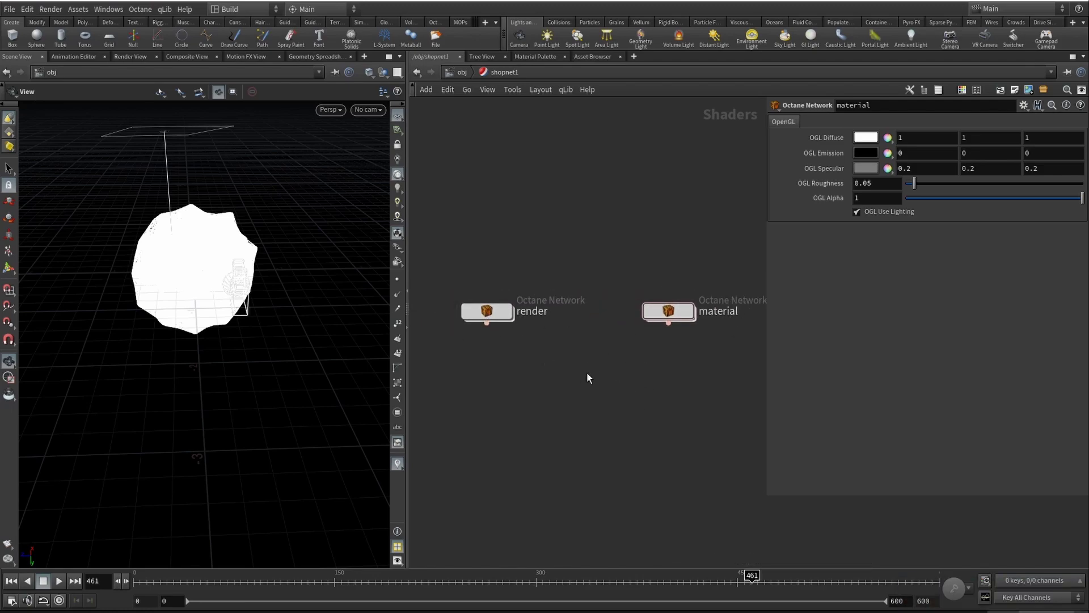
Step: Move the render network node closer to the material one, then open the material network and delete NT_MAT_DIFFUSE1
middle_click_drag(634, 372, 600, 369)
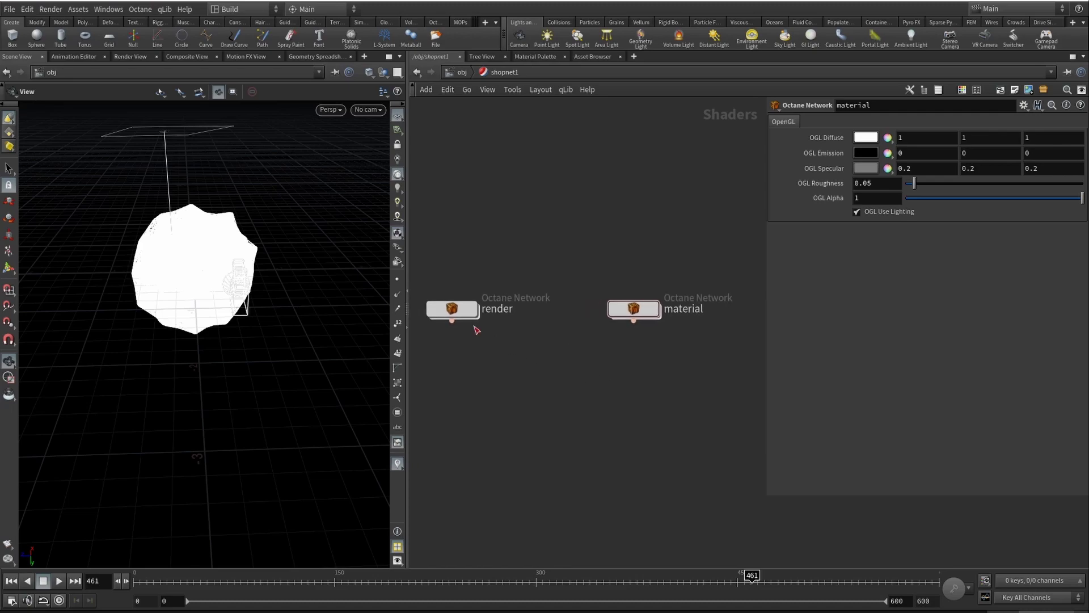
left_click_drag(451, 318, 467, 317)
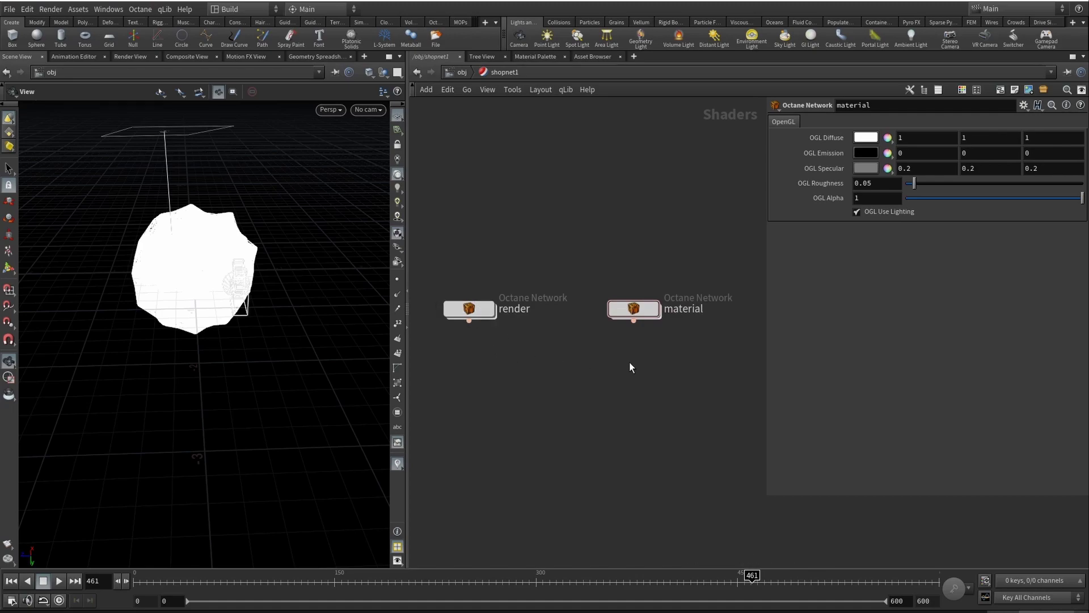
middle_click_drag(603, 339, 616, 350)
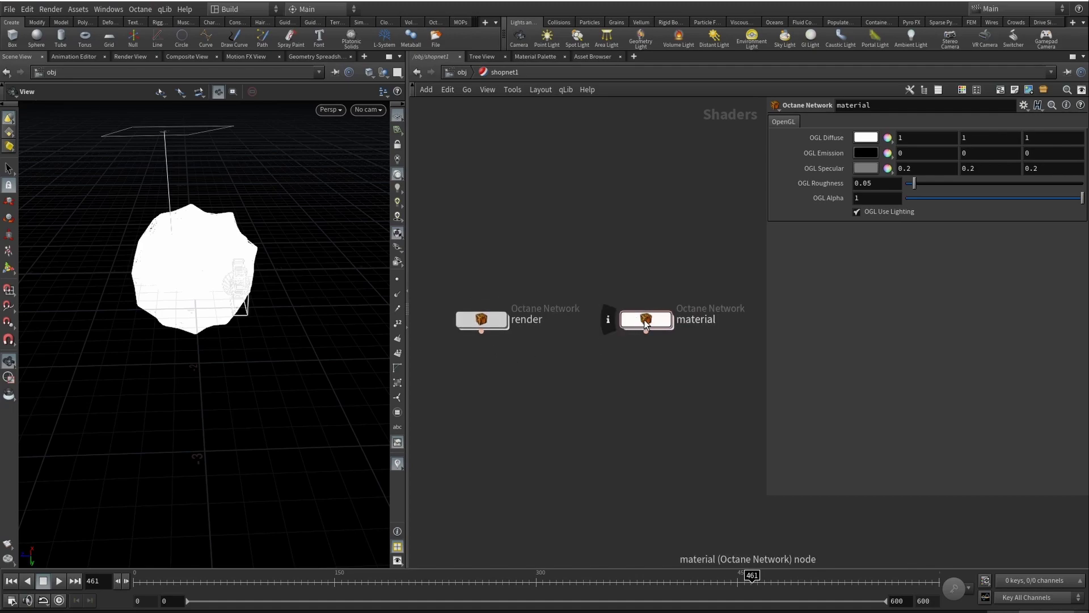
double_click(632, 327)
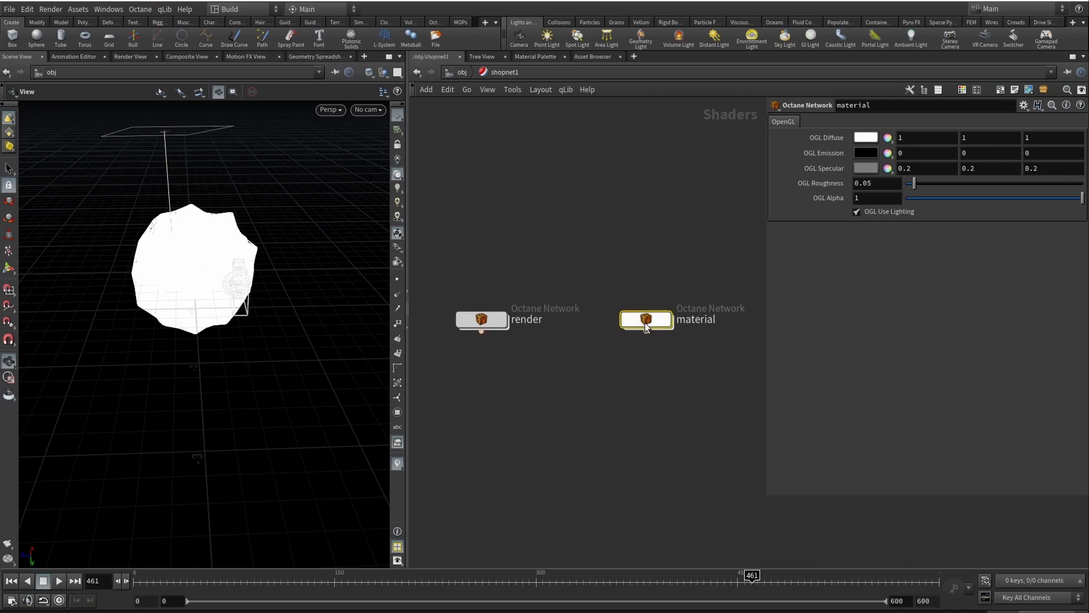
left_click(603, 195)
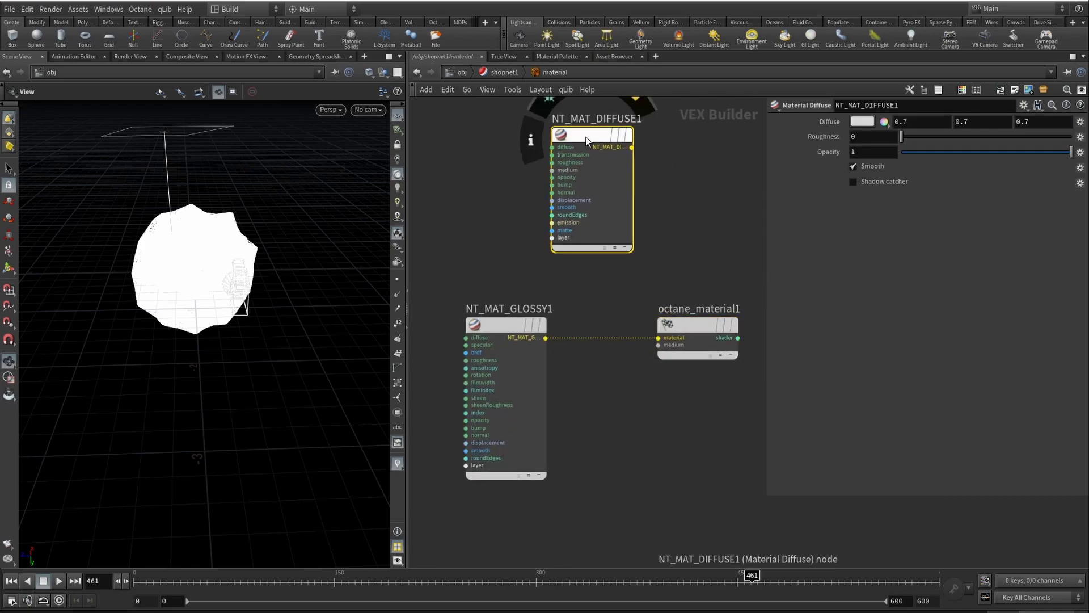
key("Delete")
Step: Inspect NT_MAT_GLOSSY1's parameters and its diffuse color in the color editor, then close the editor
left_click(505, 325)
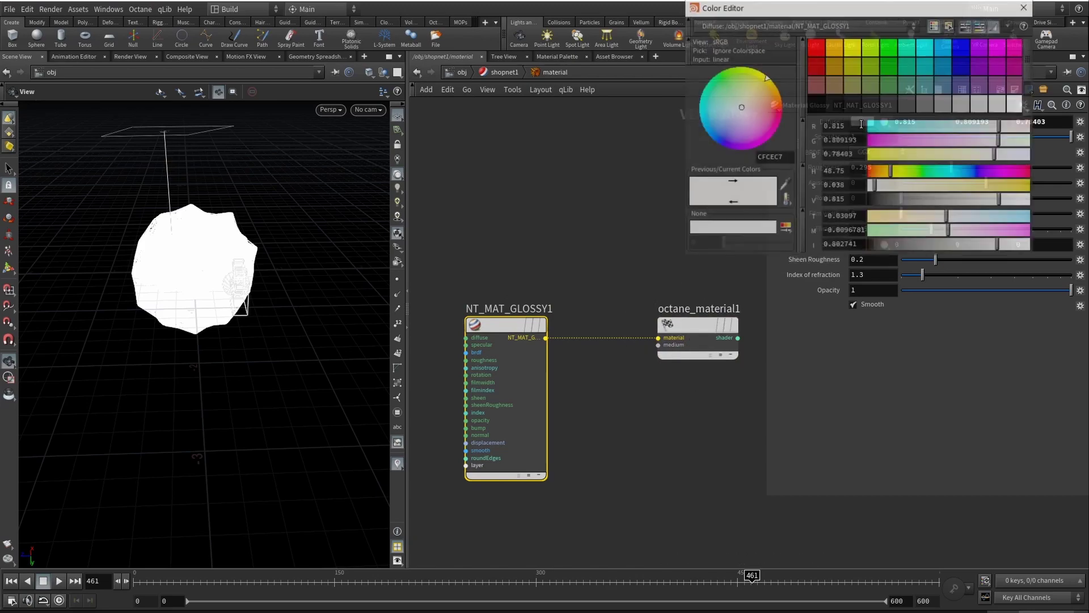
left_click(862, 123)
left_click(1025, 7)
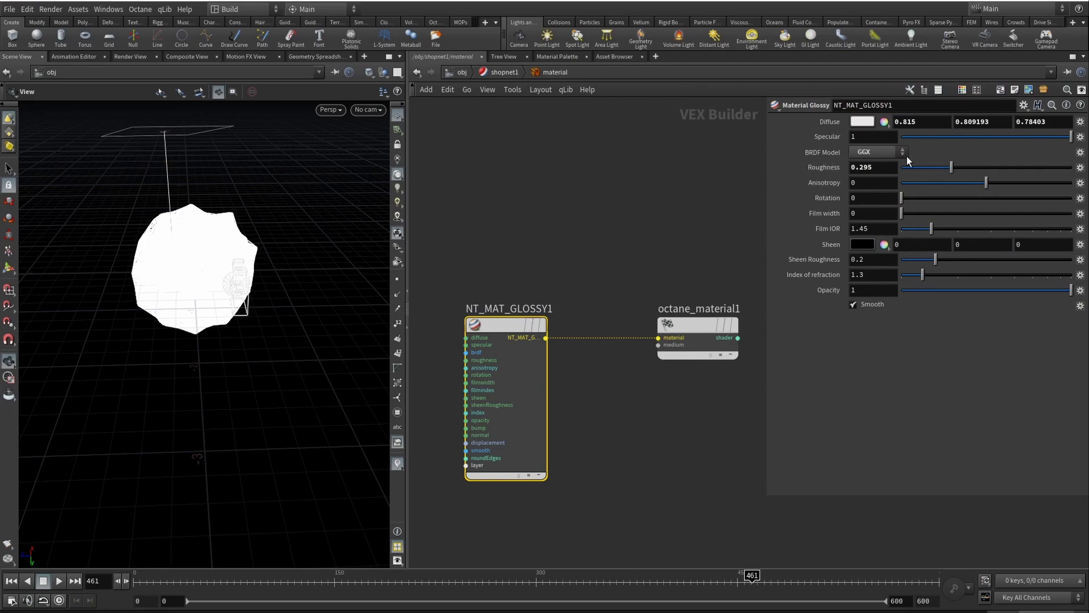
Step: Open the render network inside shopnet1 and delete the unconnected NT_TRANSFORM_2D1, NT_TEX_IMAGE1 and NT_PROJ_SPHERICAL1 nodes
left_click(505, 72)
double_click(484, 321)
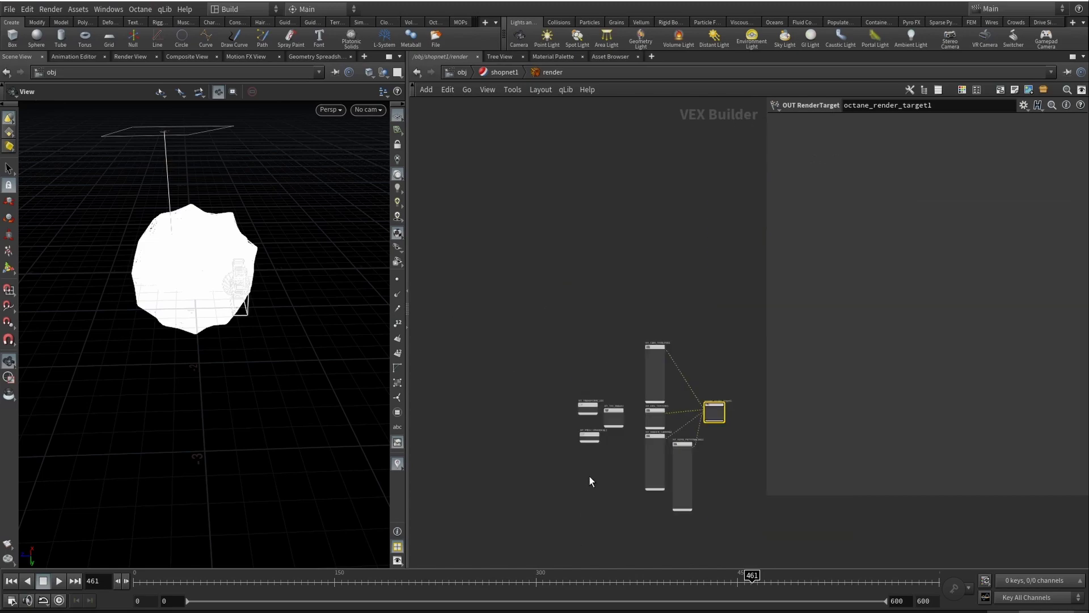
middle_click_drag(650, 467, 574, 364)
scroll(573, 363, "up", 5)
middle_click_drag(499, 361, 560, 369)
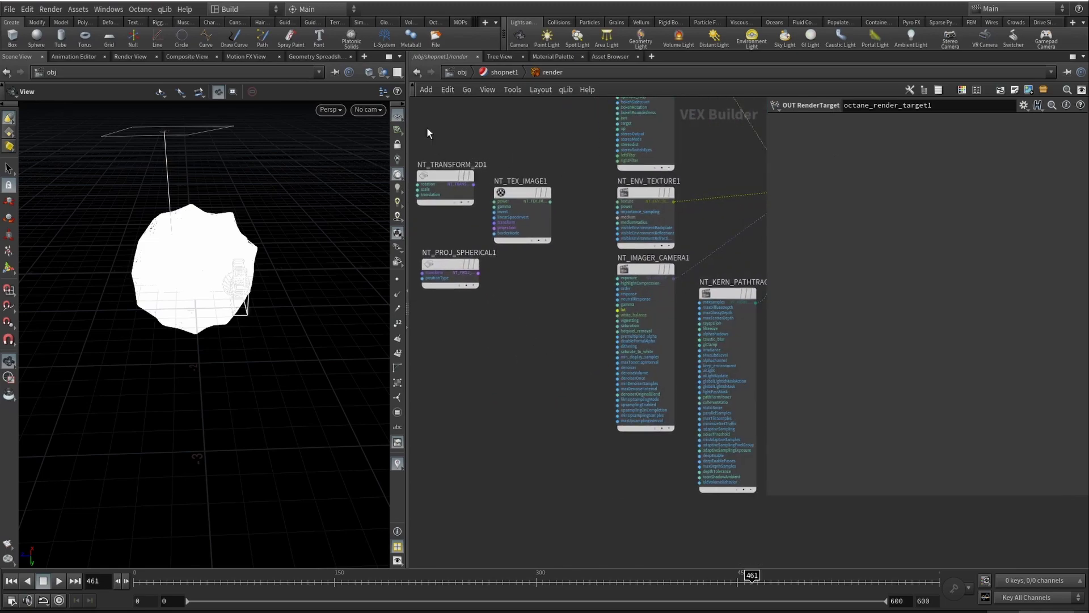
left_click_drag(428, 133, 515, 319)
key("Delete")
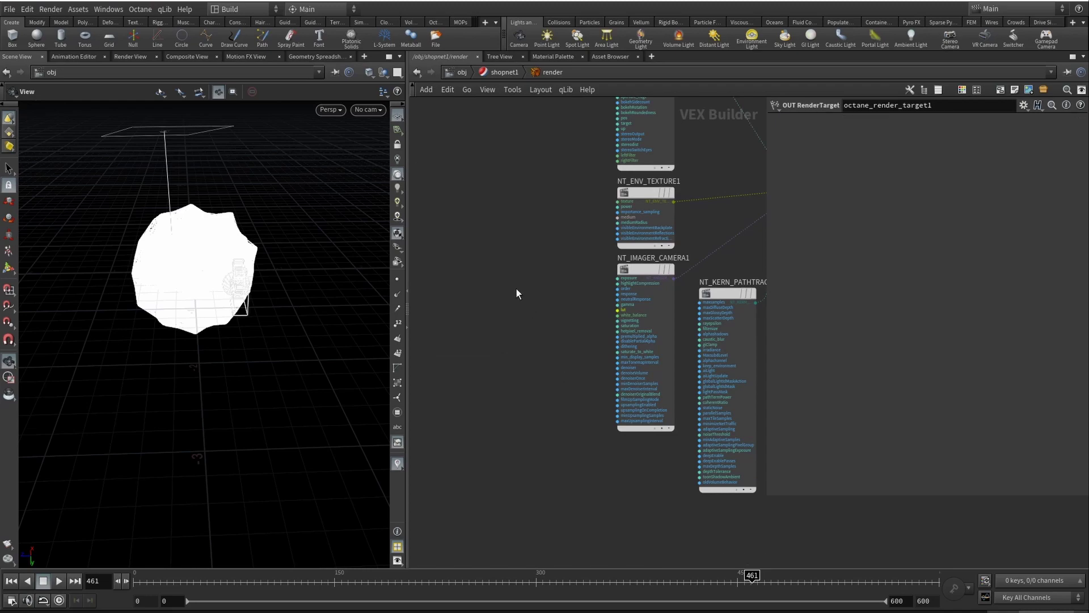
Step: Space out the camera, environment, imager and path tracing nodes feeding octane_render_target1
middle_click_drag(515, 297, 444, 344)
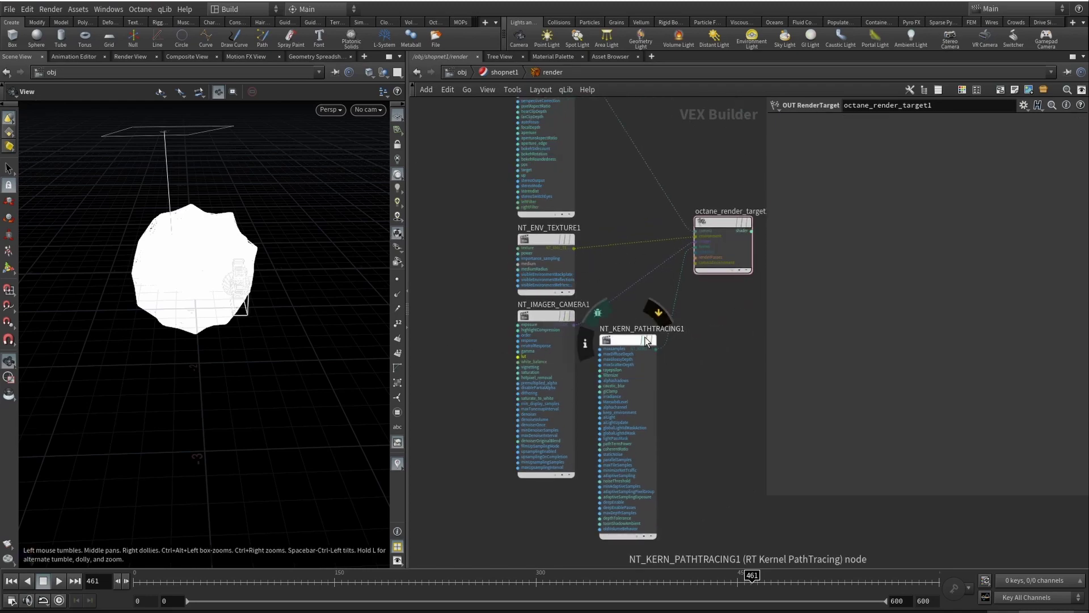
left_click_drag(631, 342, 635, 351)
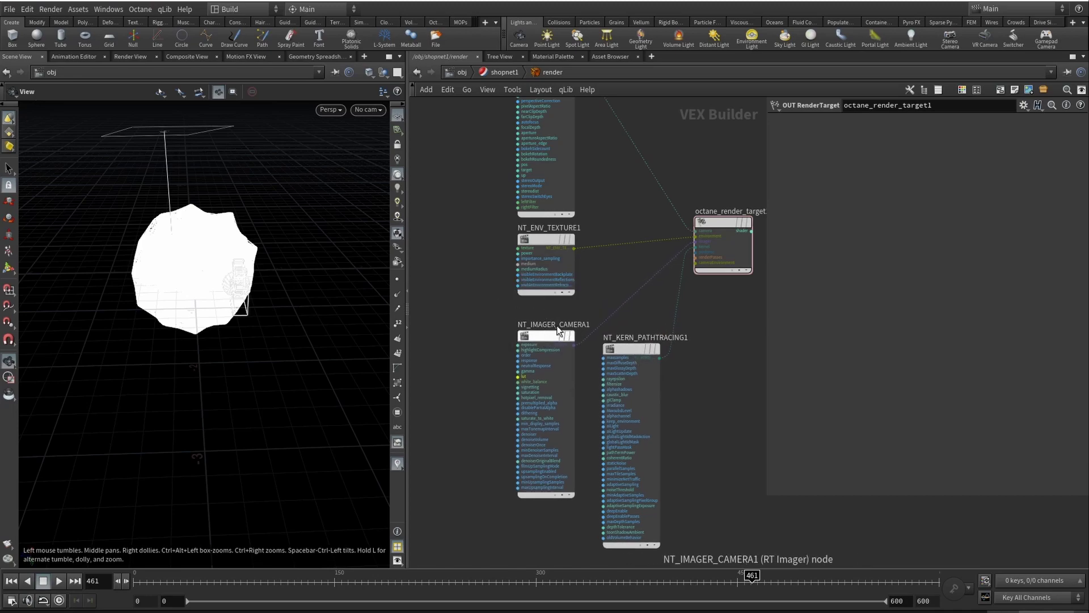
middle_click_drag(678, 306, 642, 348)
left_click_drag(528, 282, 528, 289)
middle_click_drag(646, 279, 535, 303)
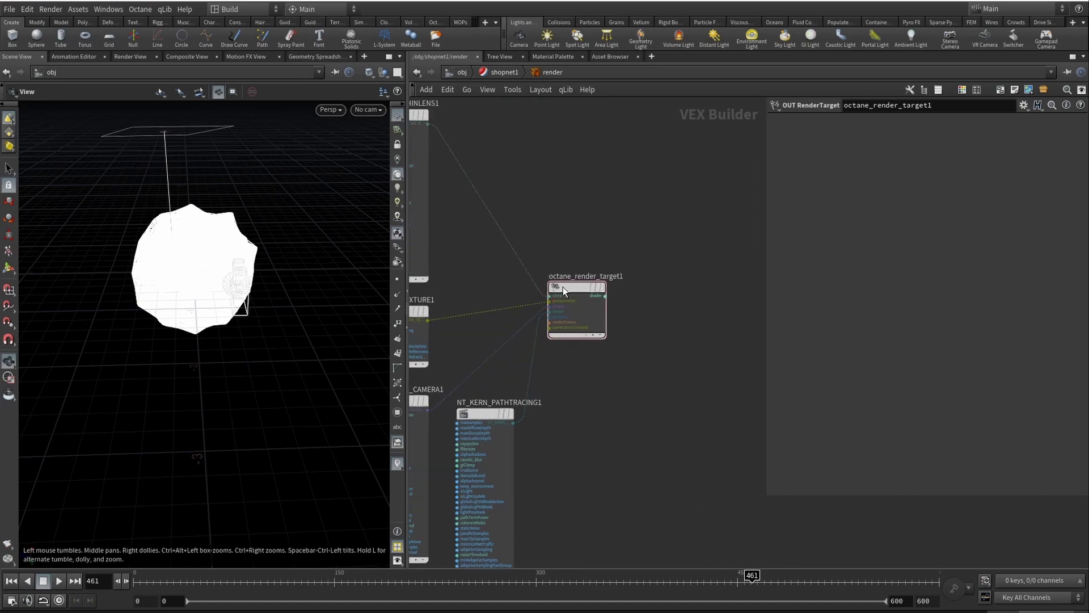
middle_click_drag(610, 239, 646, 247)
middle_click_drag(572, 198, 600, 227)
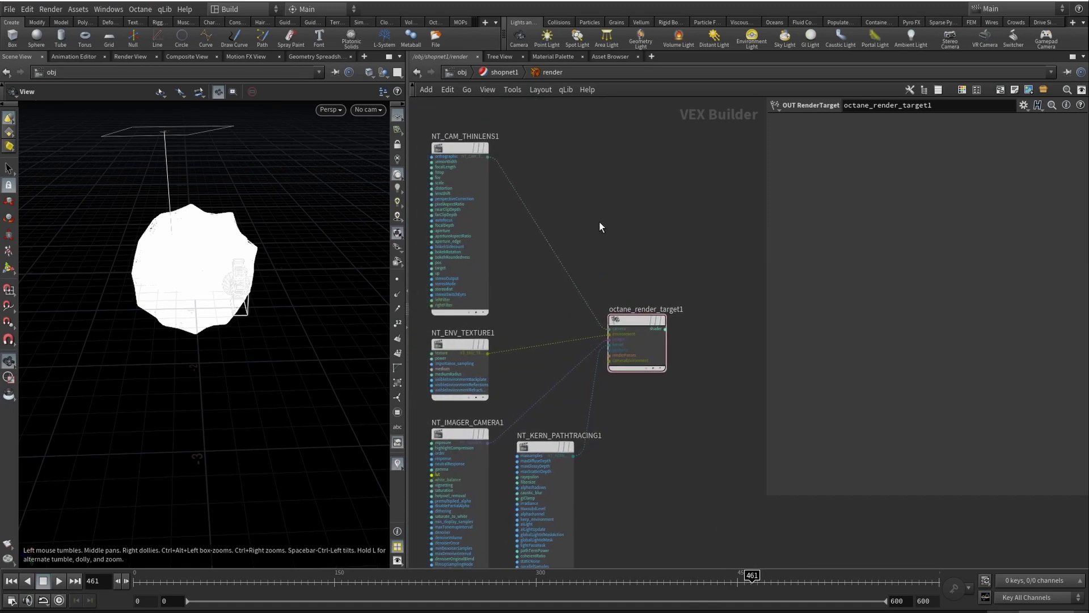
Step: Review the settings of NT_CAM_THINLENS1, NT_ENV_TEXTURE1 and NT_IMAGER_CAMERA1
left_click(474, 175)
middle_click_drag(662, 243, 661, 187)
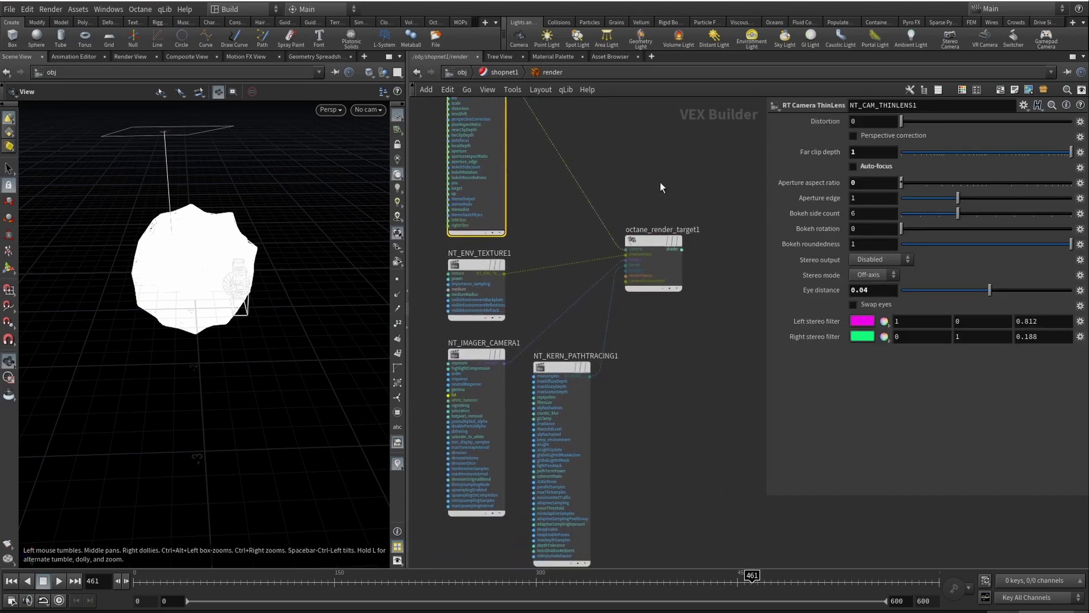
left_click(477, 292)
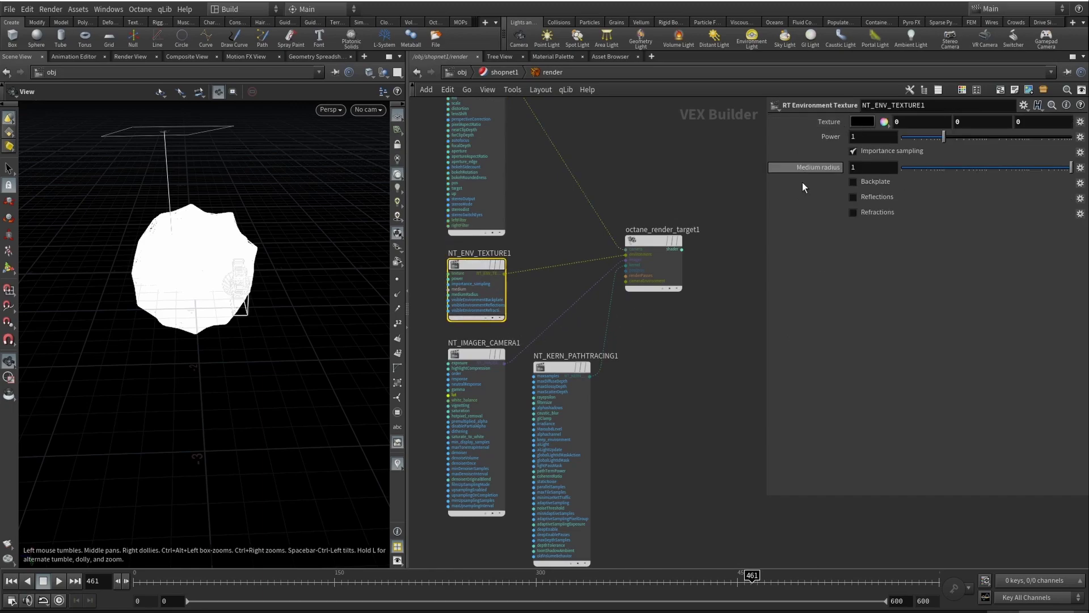
left_click(476, 355)
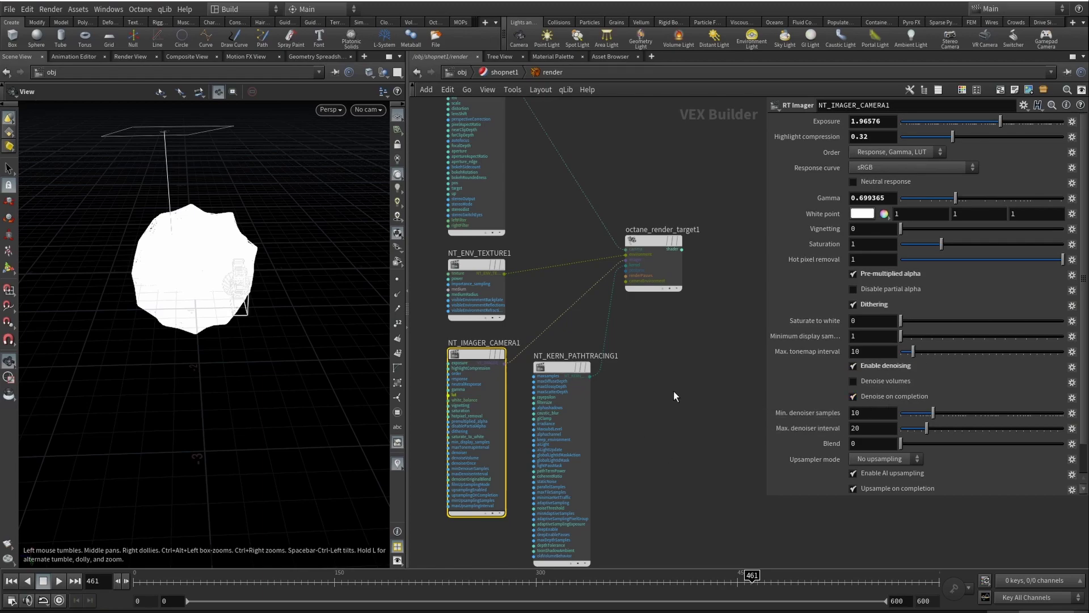
Step: Review NT_KERN_PATHTRACING1's settings, including the maximum samples
scroll(689, 426, "down", 2)
left_click(595, 381)
middle_click_drag(729, 402, 662, 403)
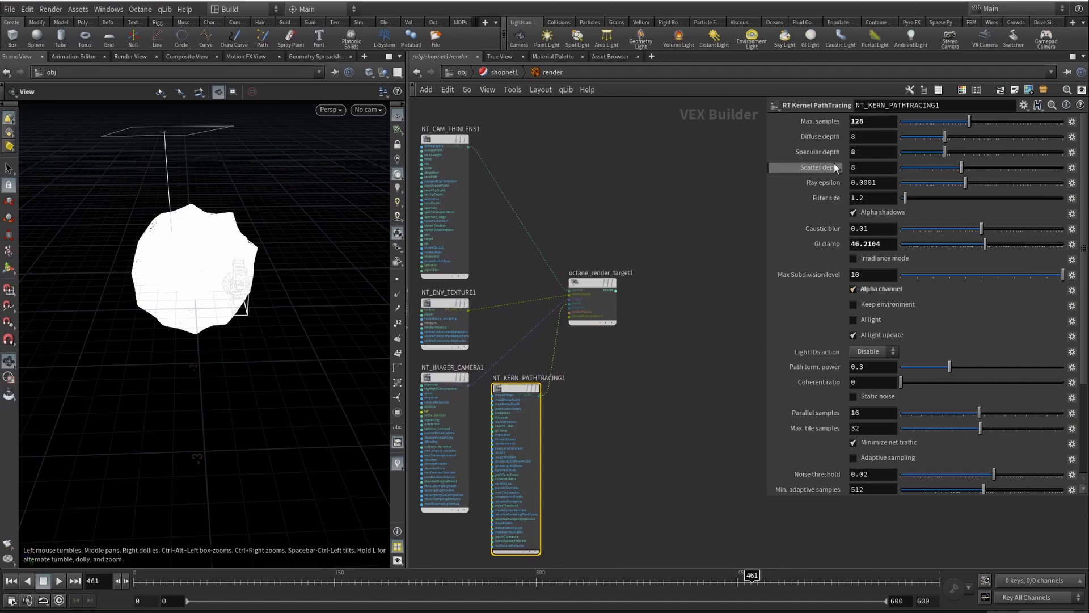
left_click(871, 125)
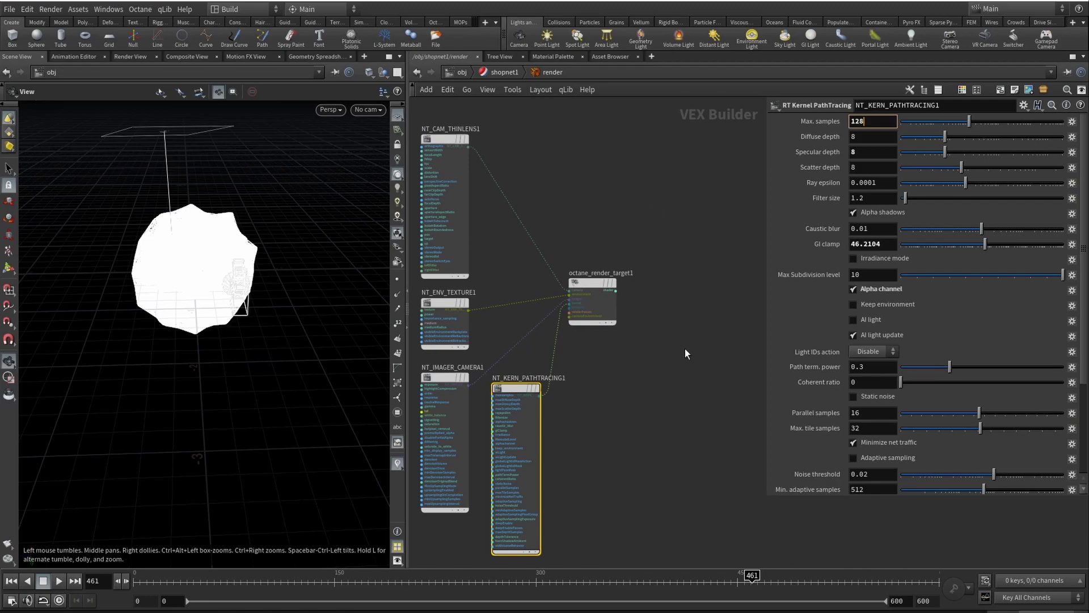
middle_click_drag(686, 355, 708, 408)
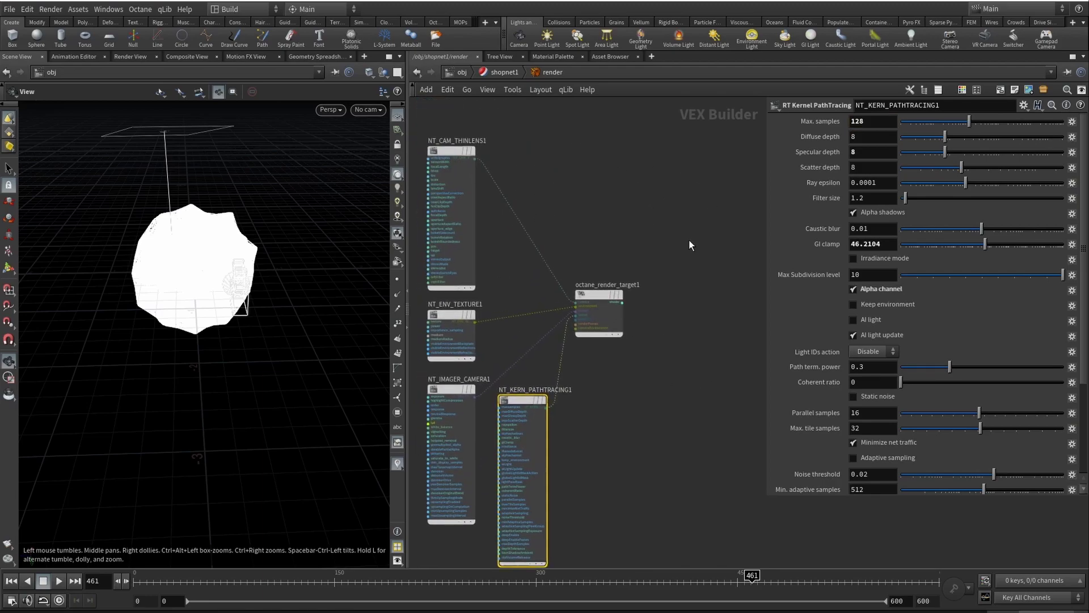
middle_click_drag(689, 240, 748, 335)
middle_click_drag(681, 206, 591, 163)
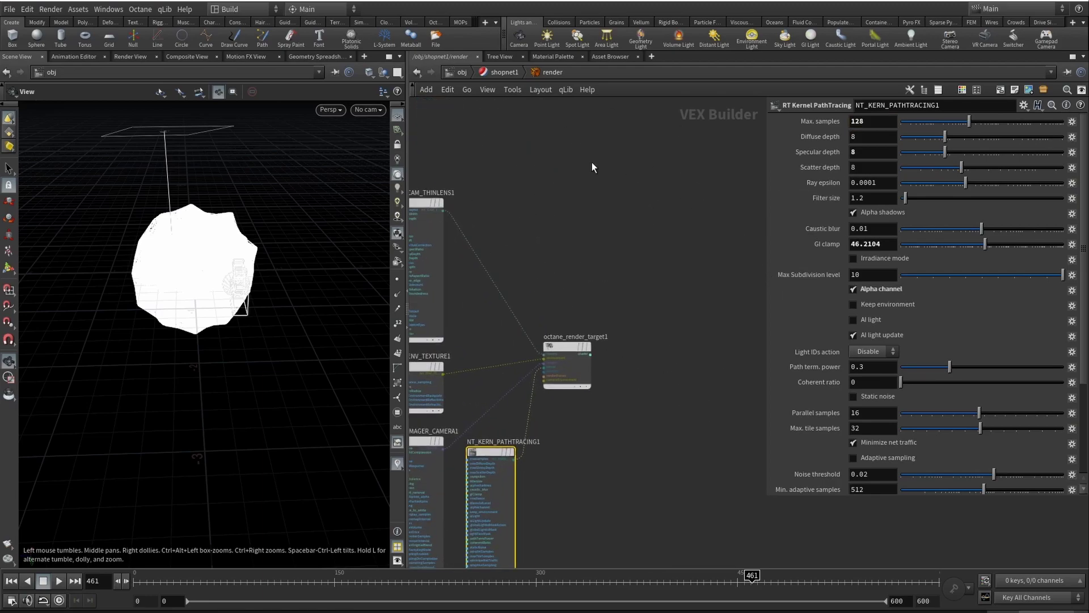
Step: Return to the object level and look through cam1 in the viewport
left_click(509, 72)
left_click(459, 74)
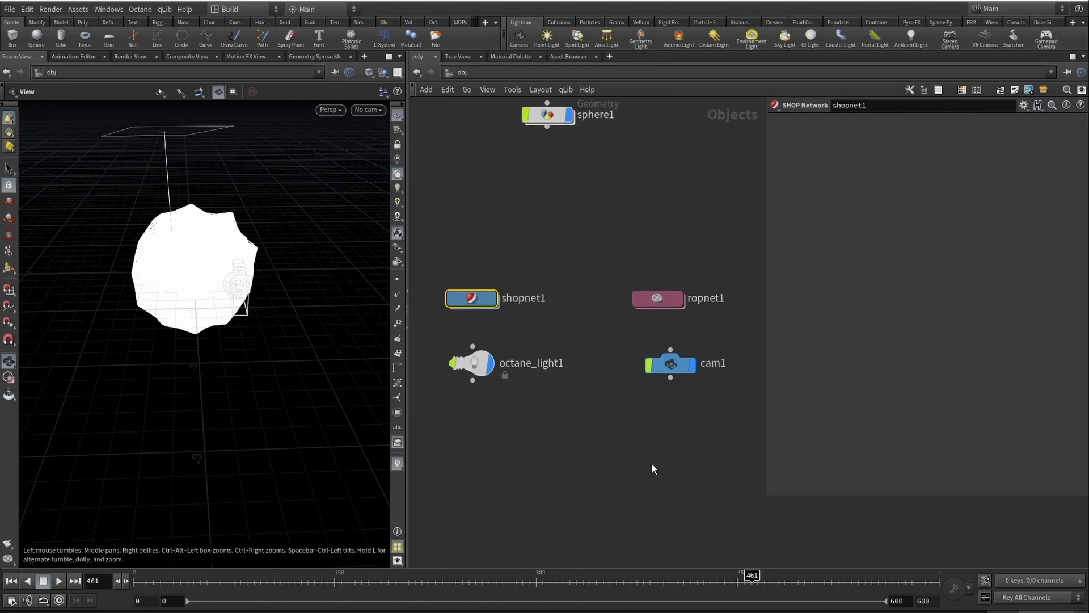
left_click(367, 111)
left_click(391, 169)
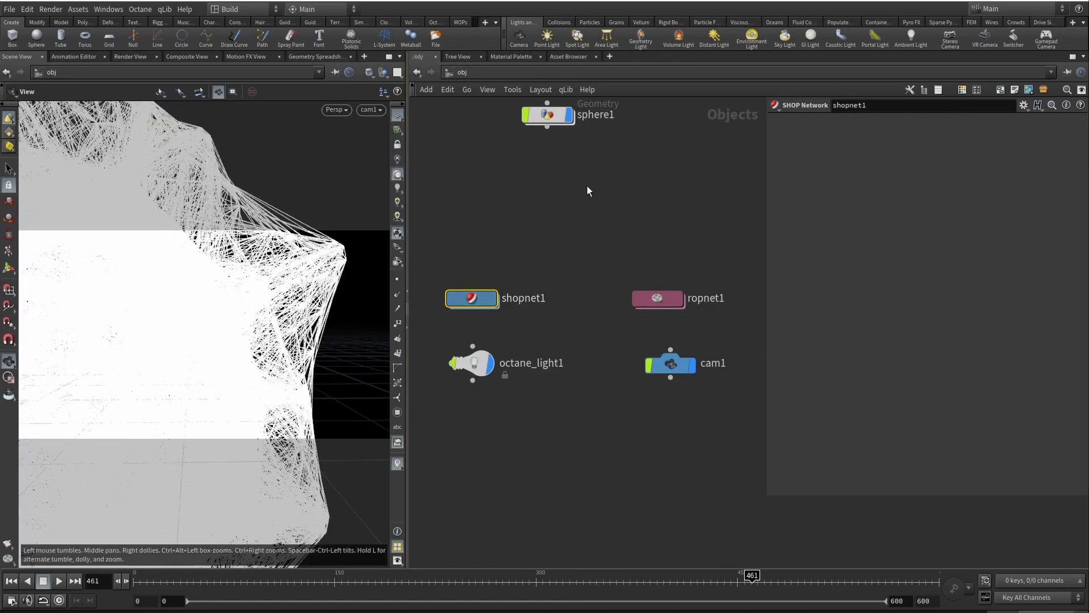
Step: Select sphere1, widen its parameter area, and review the Octane smooth angle and fur curve thickness settings
middle_click_drag(522, 266, 515, 308)
left_click(540, 156)
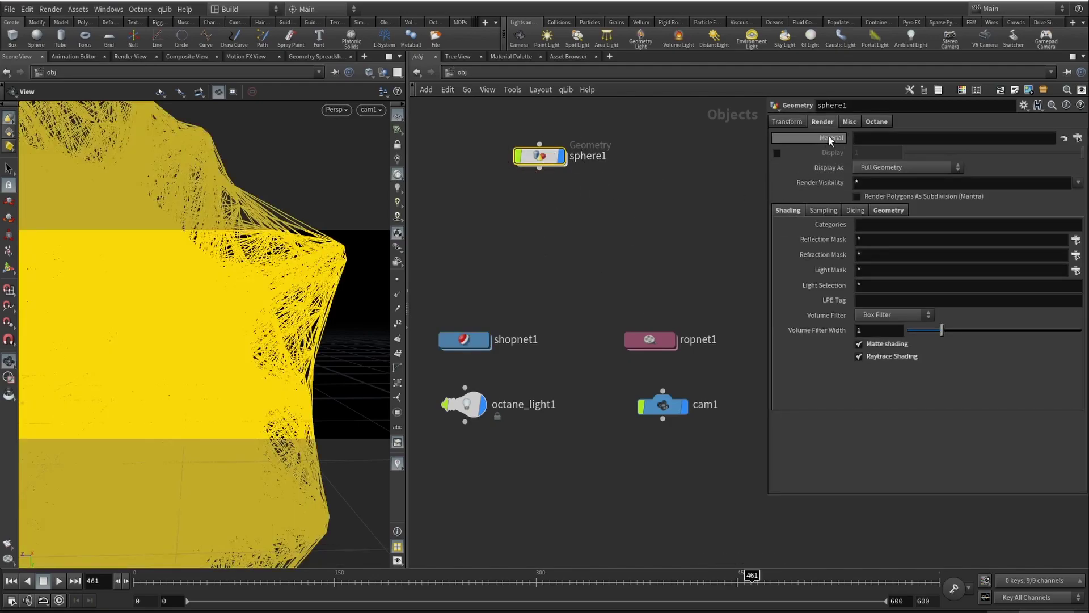
left_click(878, 122)
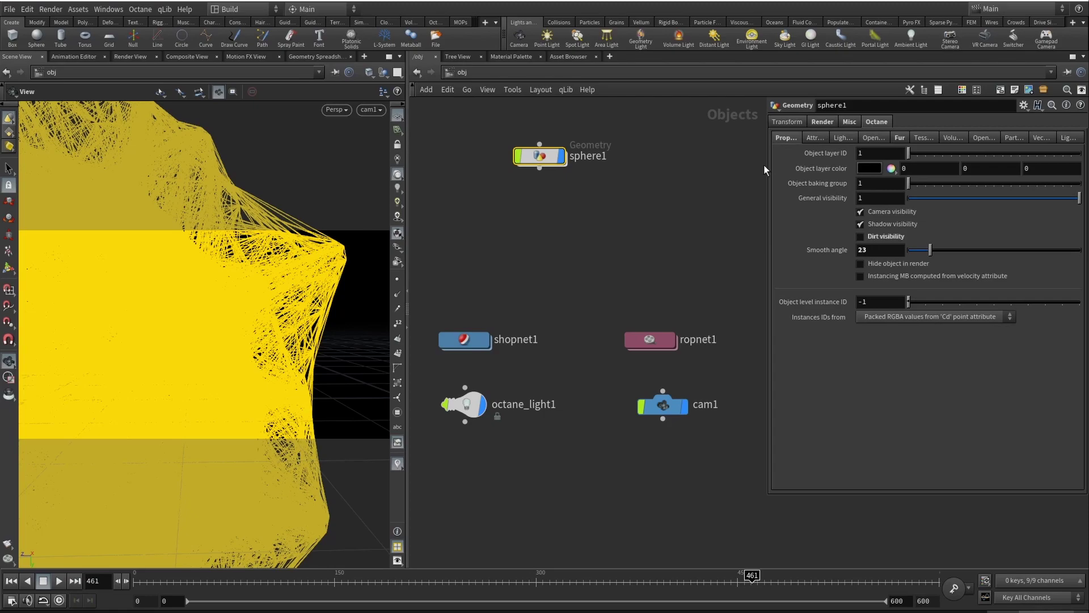
left_click_drag(764, 164, 642, 178)
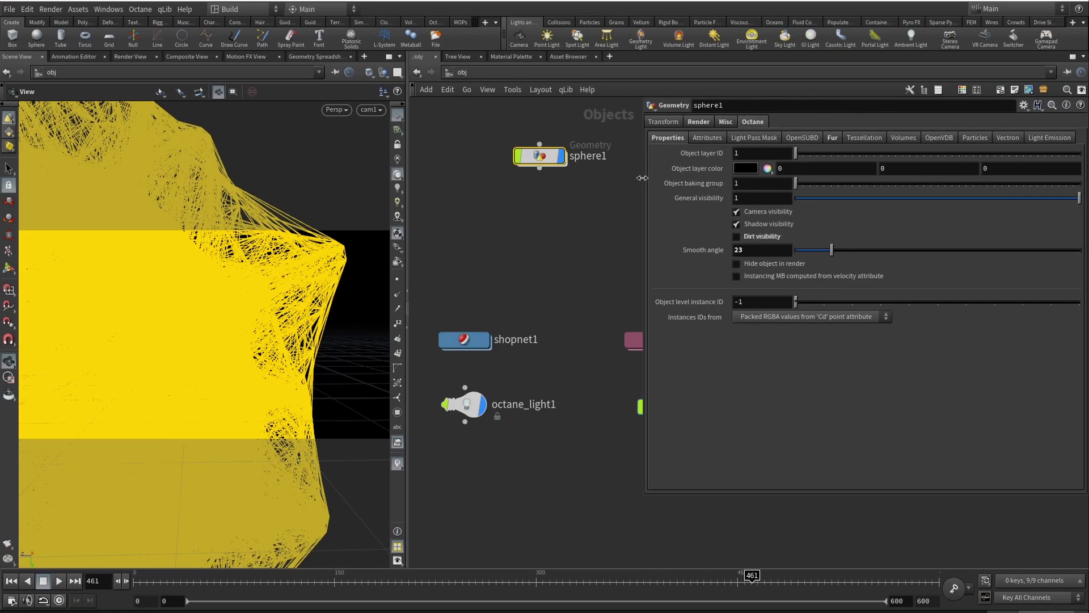
left_click(760, 254)
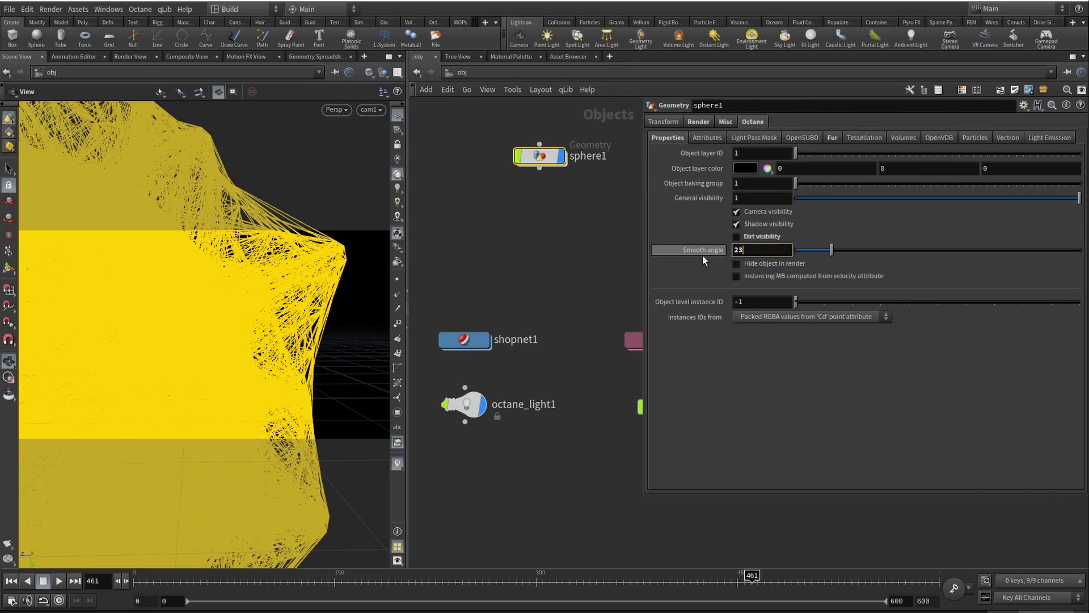
left_click(781, 138)
left_click(833, 138)
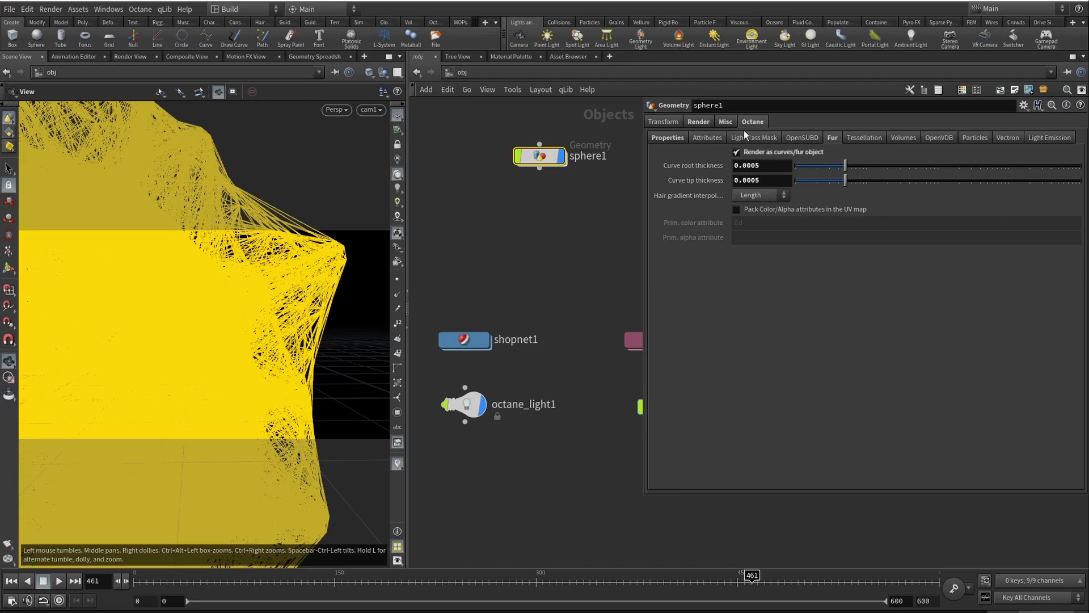
Step: Disable sphere1's custom wireframe color and assign /obj/shopnet1/material as its render material
left_click(726, 122)
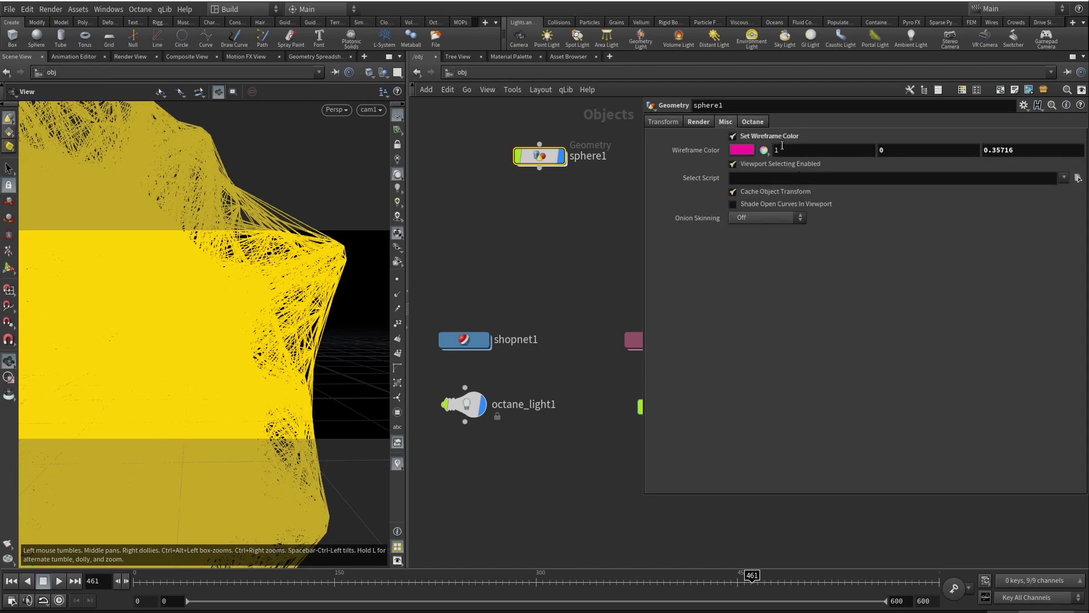
left_click(781, 137)
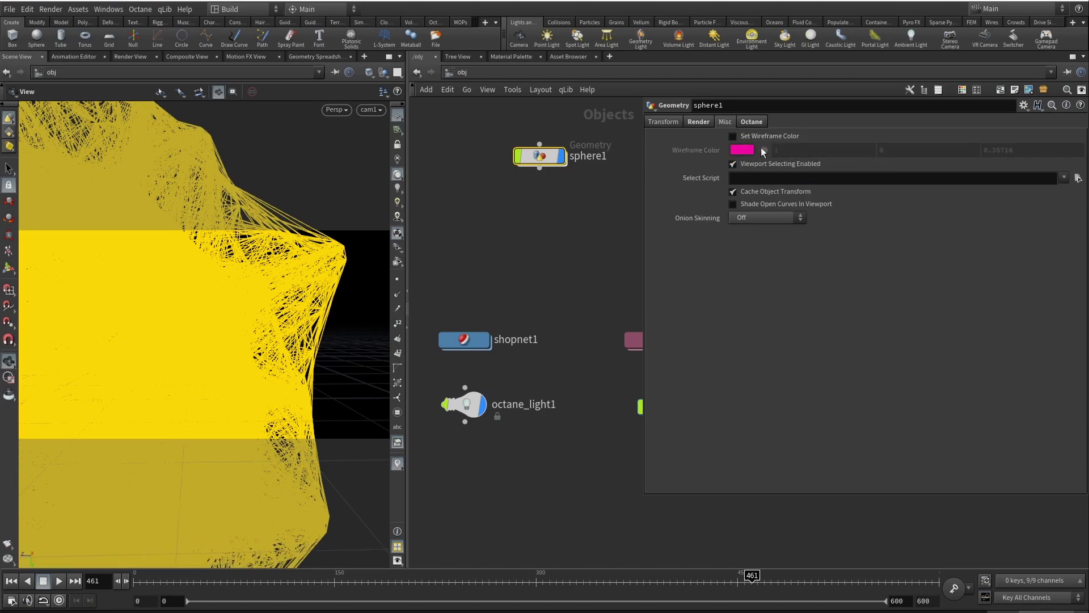
left_click(700, 122)
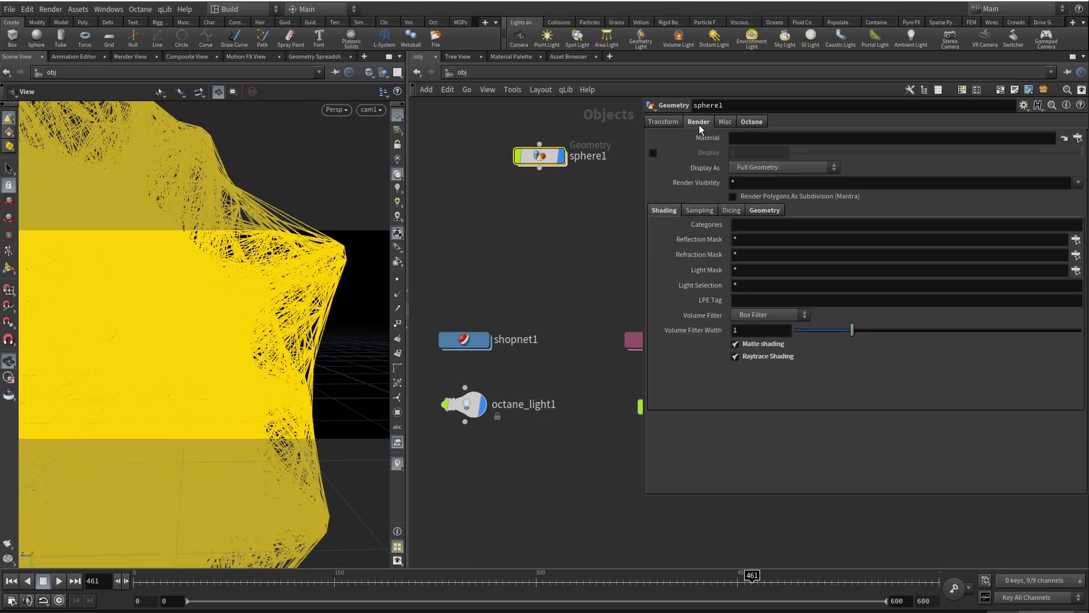
left_click(754, 138)
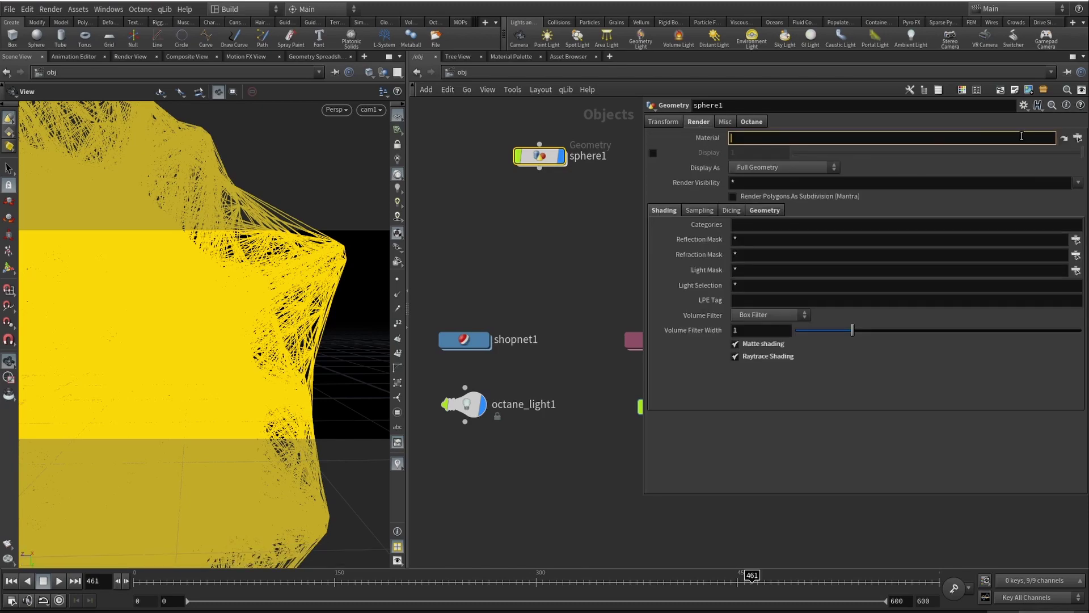
middle_click_drag(569, 351, 517, 312)
left_click(1077, 138)
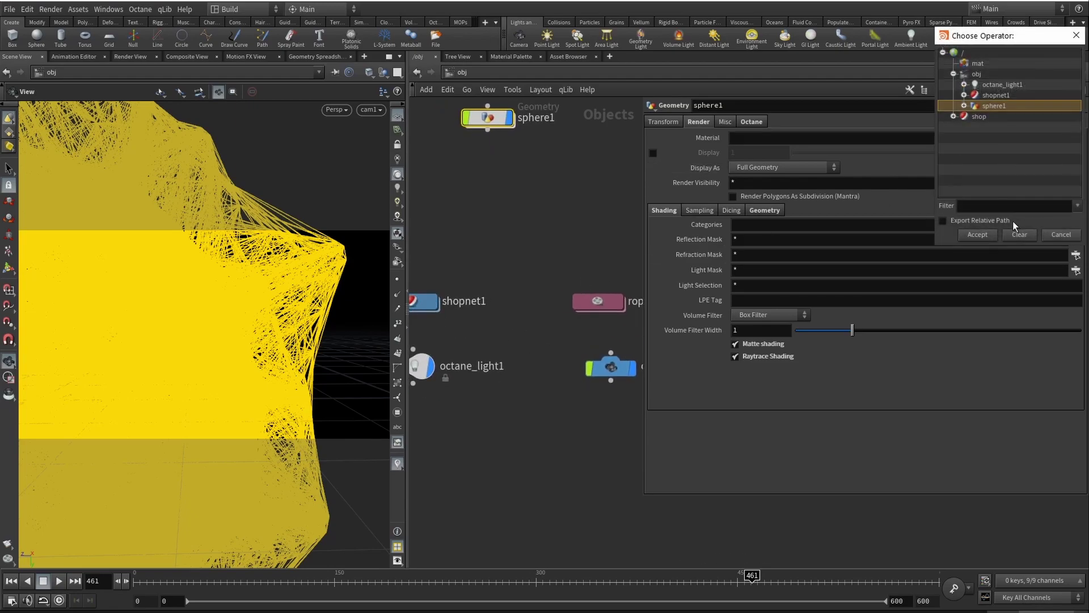
left_click(964, 96)
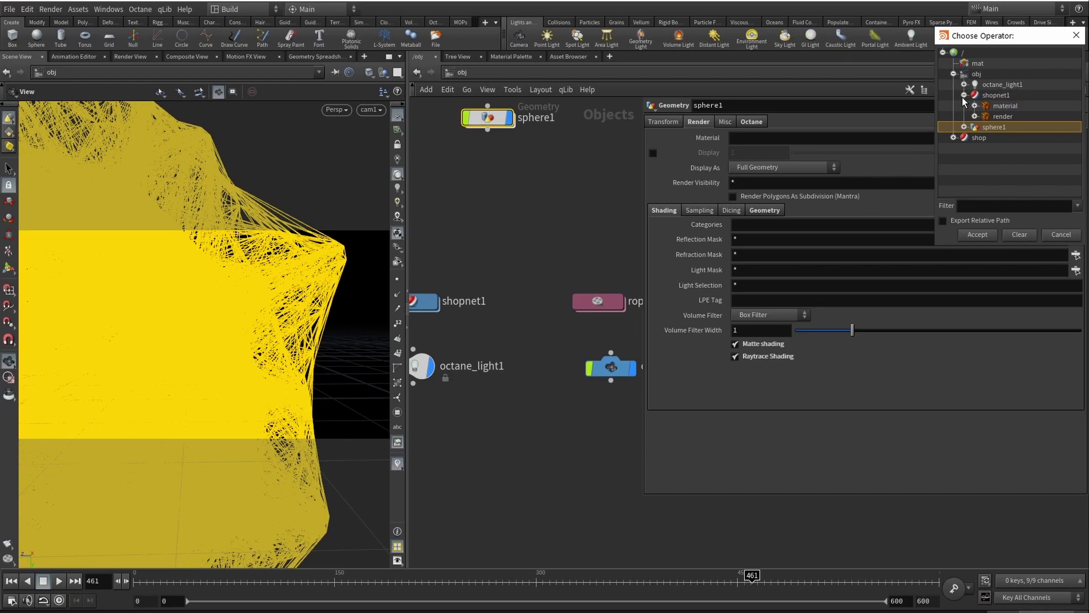
double_click(1000, 108)
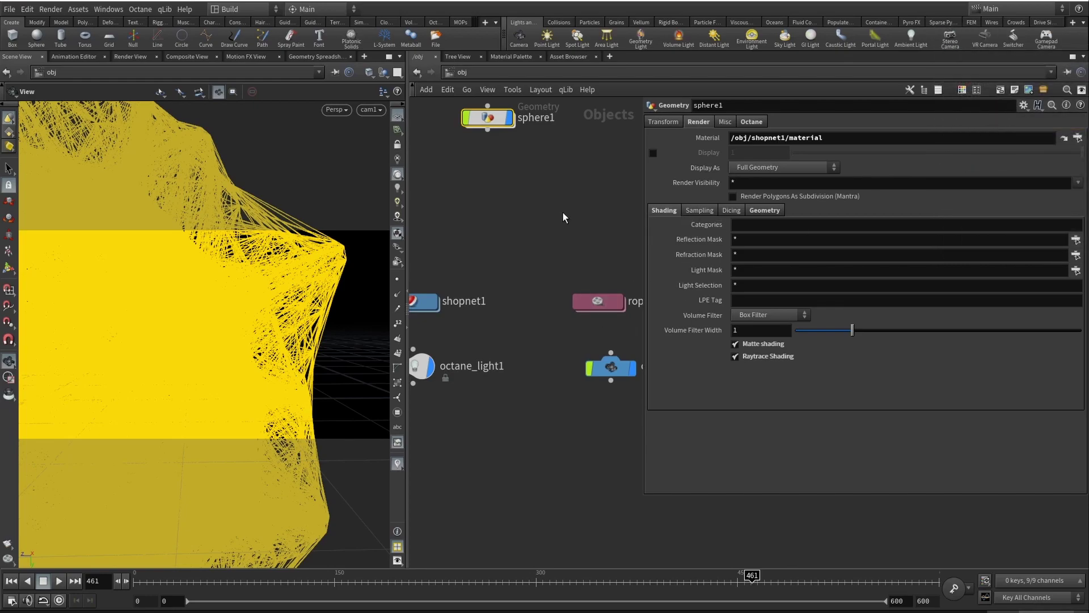
Step: Start an Octane IPR preview render of the cam1 view and narrow the render window so sphere1's parameters are visible
middle_click_drag(563, 217, 598, 221)
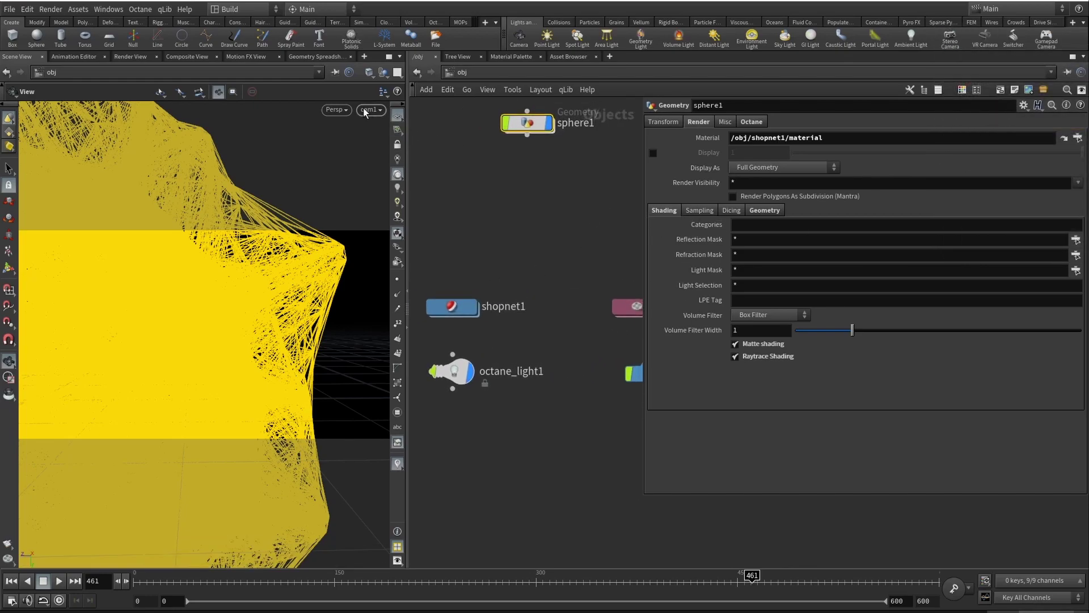
middle_click_drag(548, 325, 557, 281)
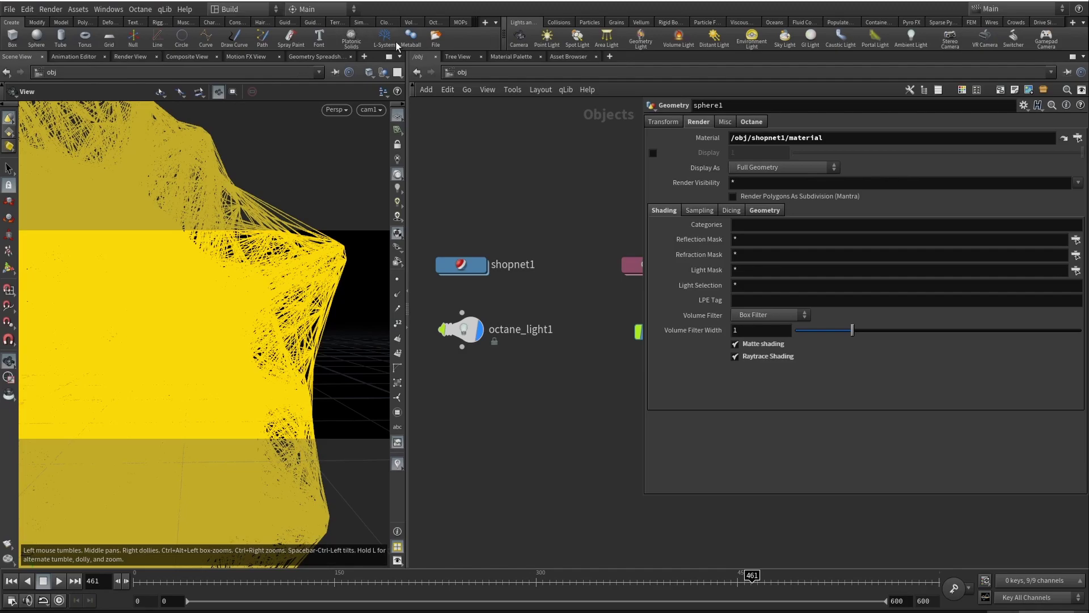
left_click(435, 23)
left_click(86, 38)
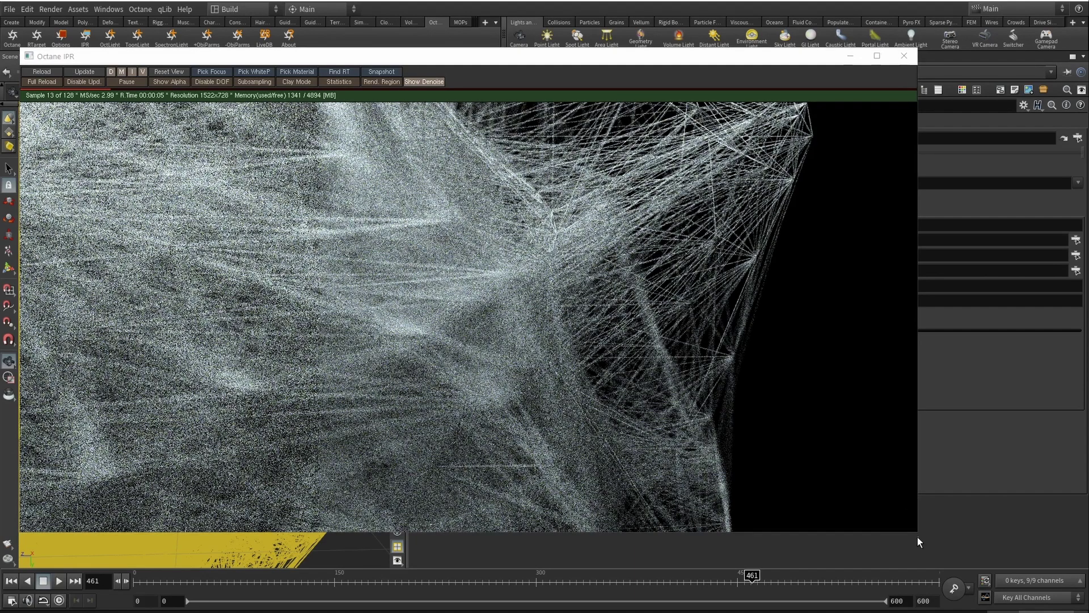
left_click_drag(920, 534, 668, 556)
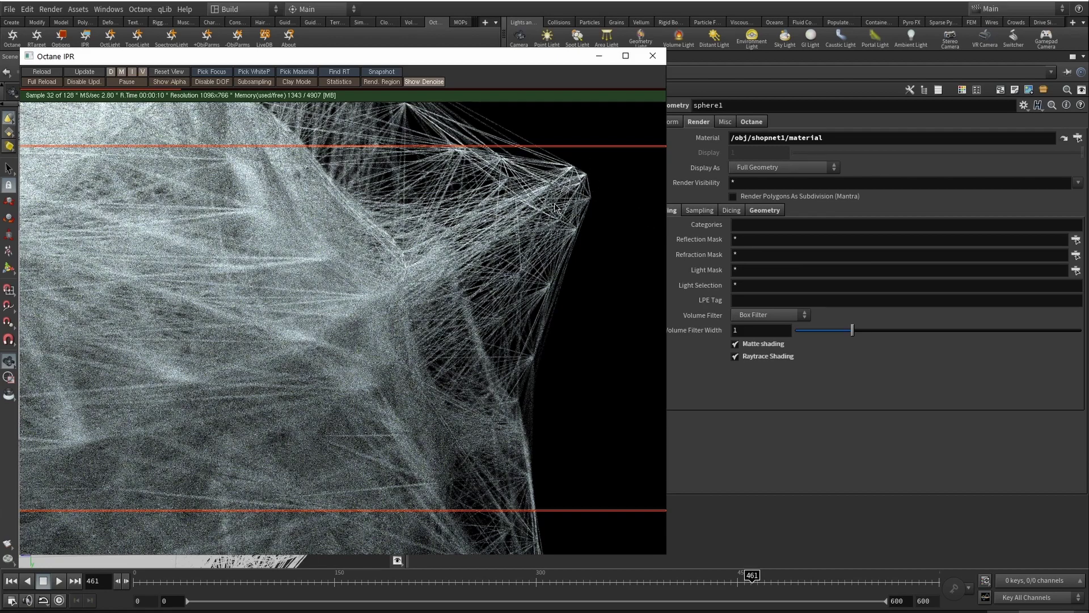
Step: Preview the wireframe render at frames 151, 180, 210, 254, 303, 358 and 462, and close the Octane IPR window
left_click(339, 582)
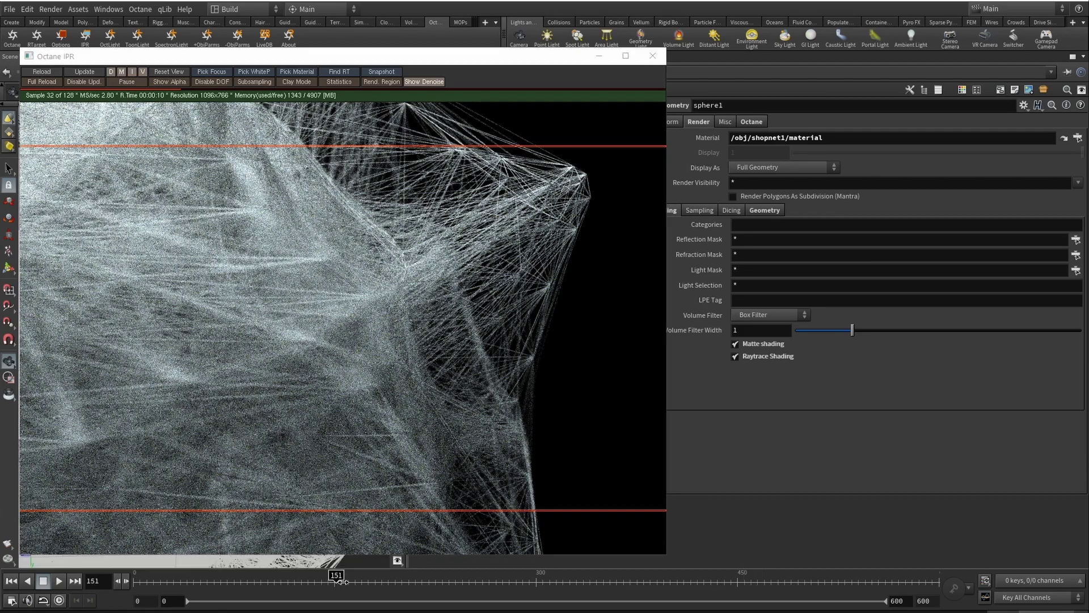
left_click(377, 578)
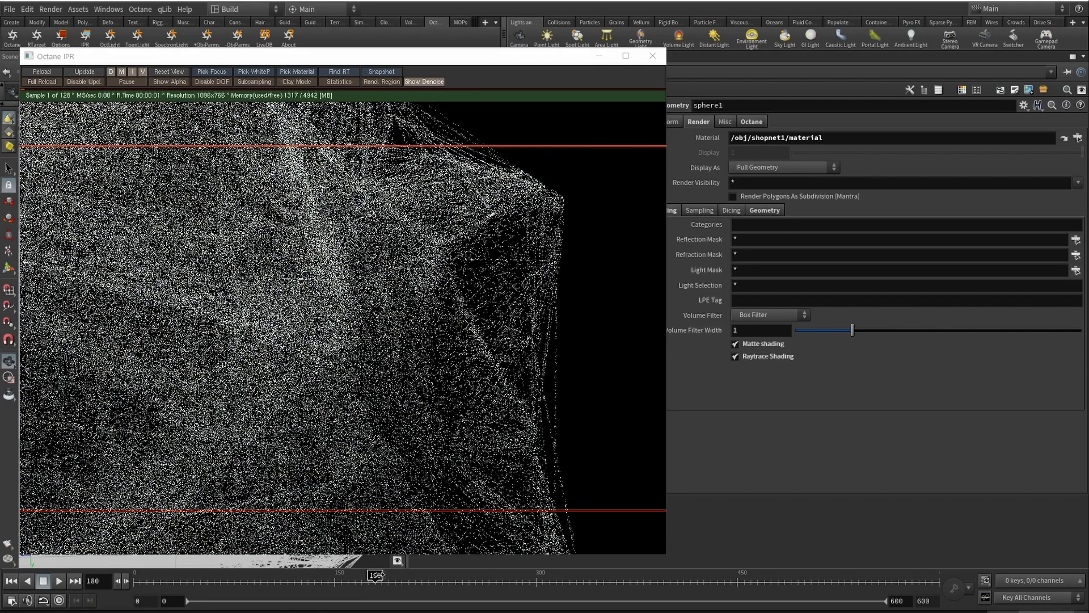
left_click(415, 575)
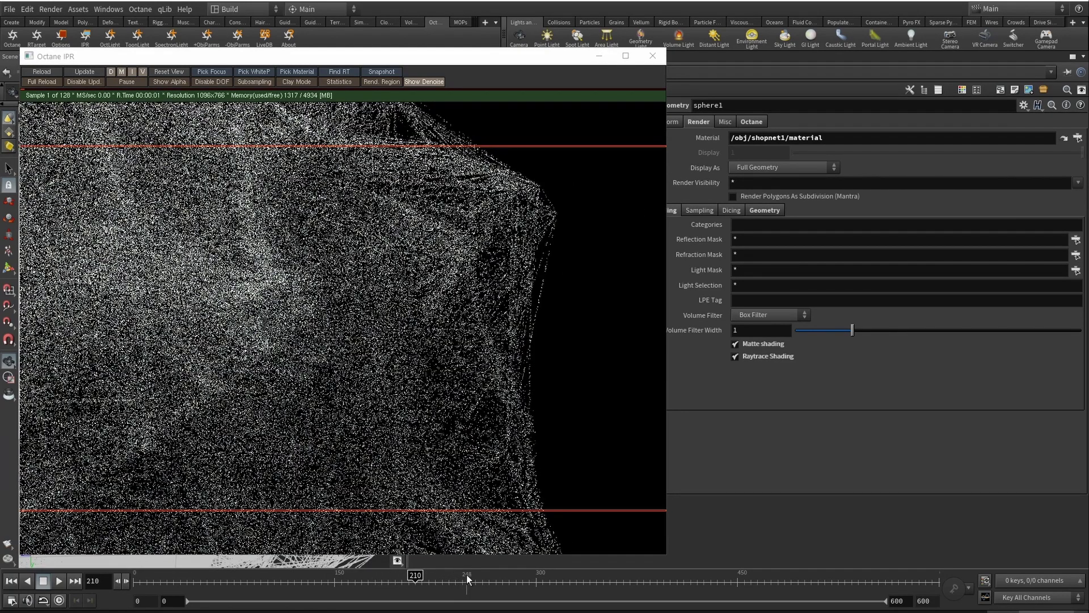
left_click(474, 576)
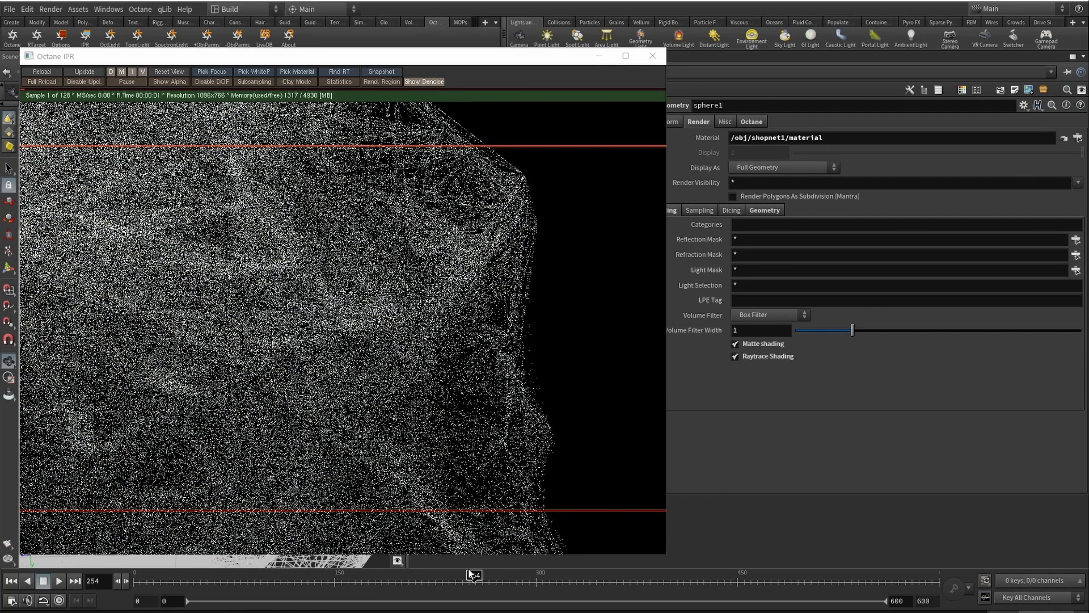
left_click(540, 576)
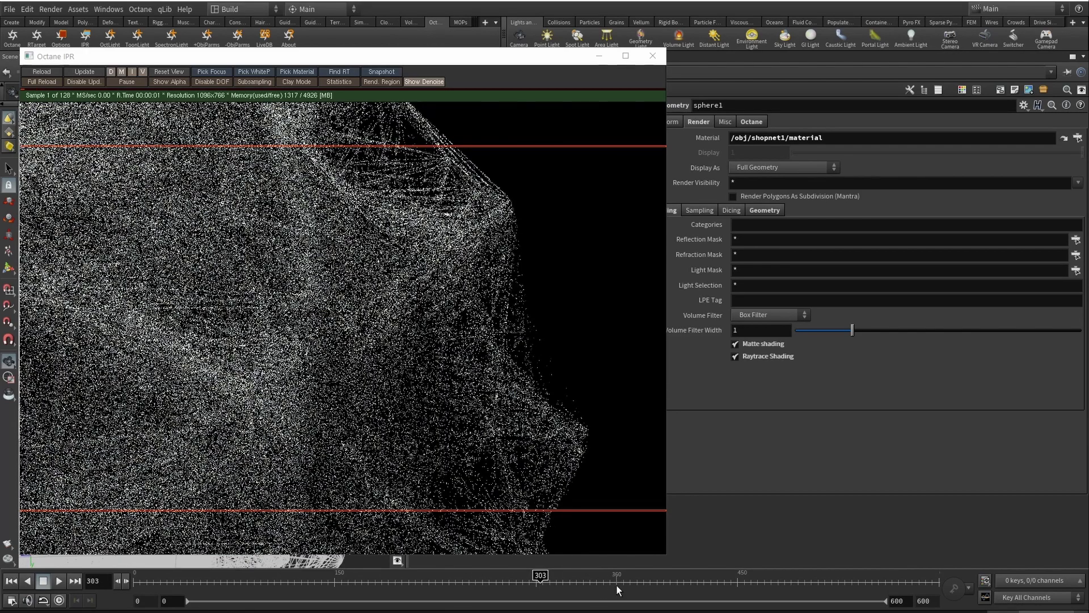
left_click(615, 582)
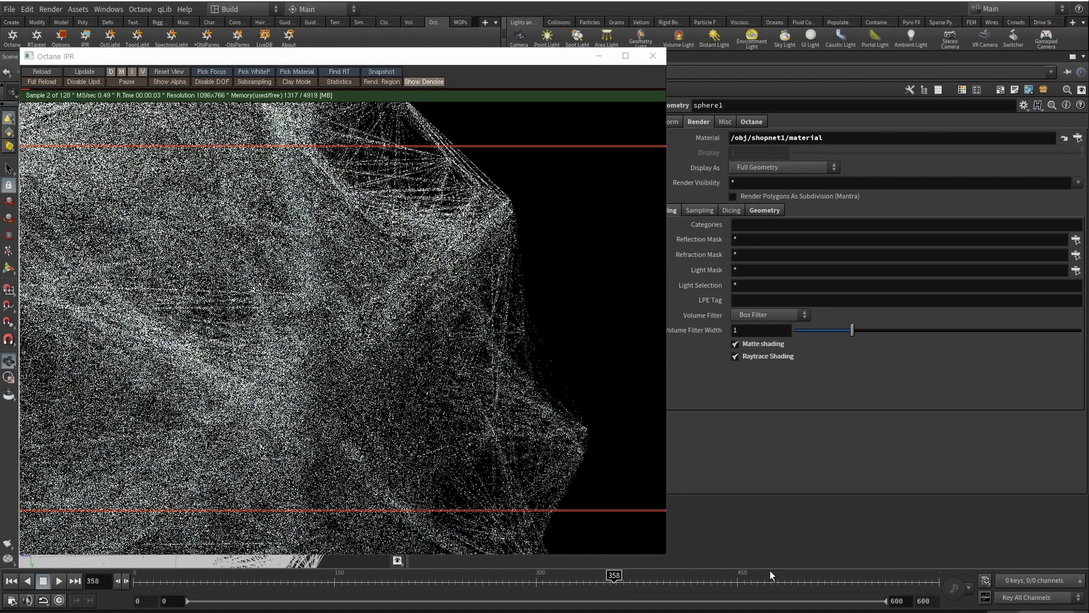
left_click(755, 577)
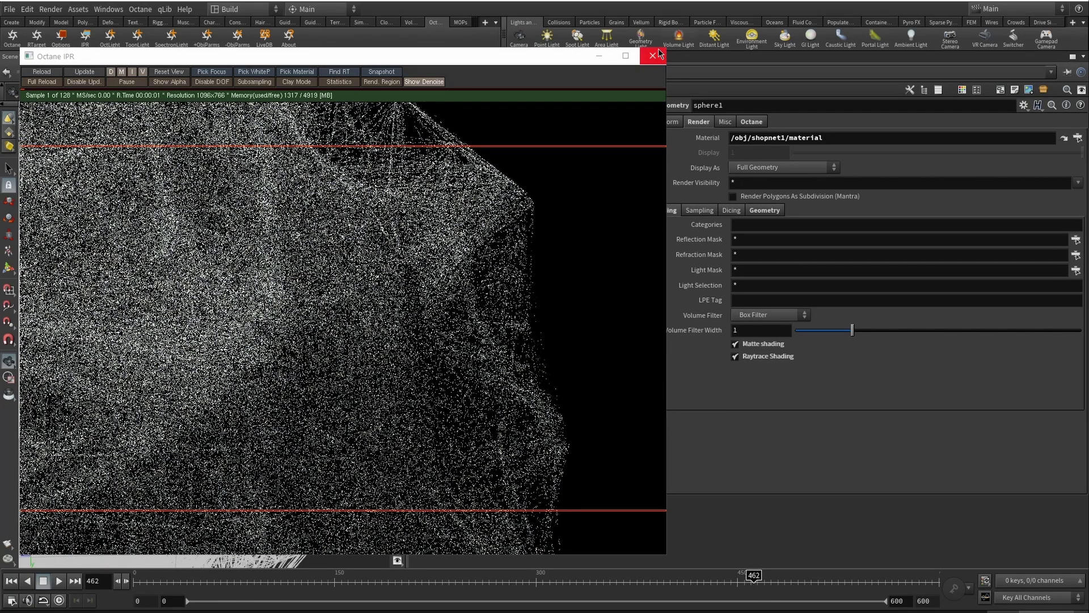
left_click(653, 55)
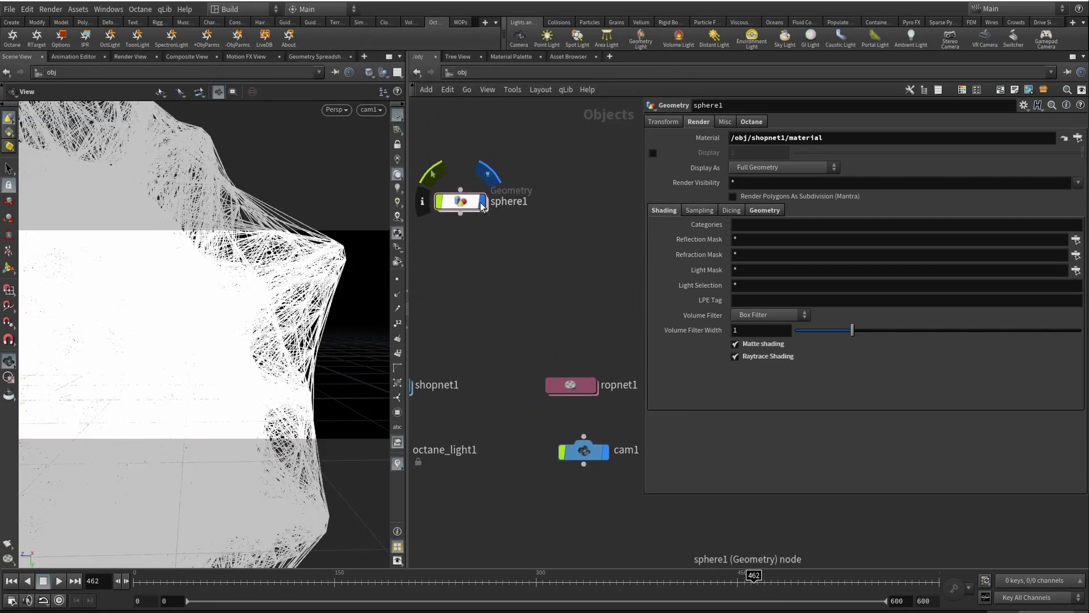
Step: Enter sphere1's geometry network and review the settings of the rop_alembic1 output and the starting sphere node
double_click(481, 204)
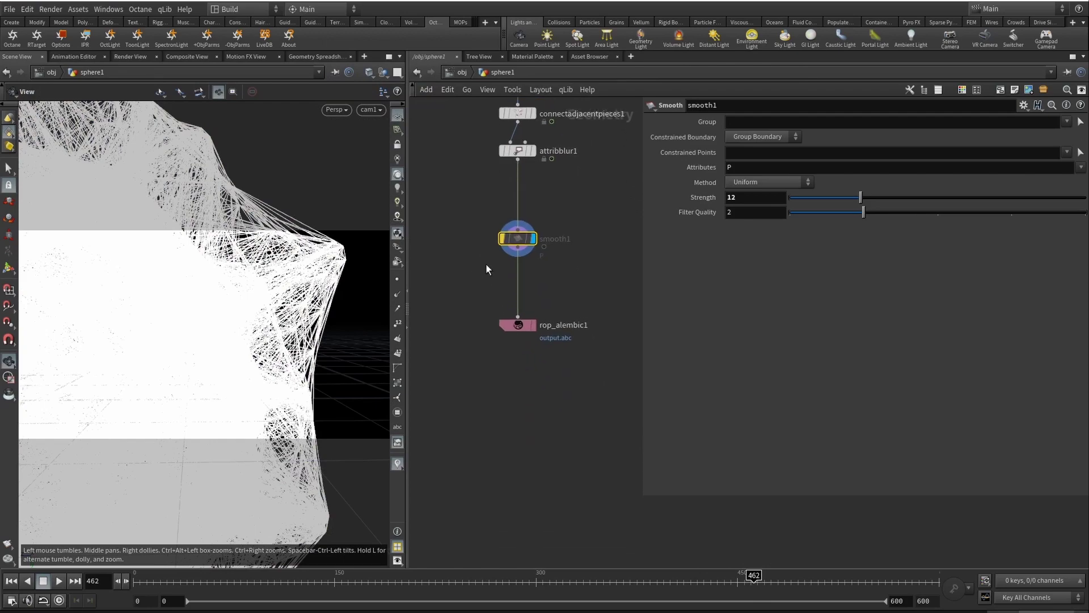
left_click(522, 325)
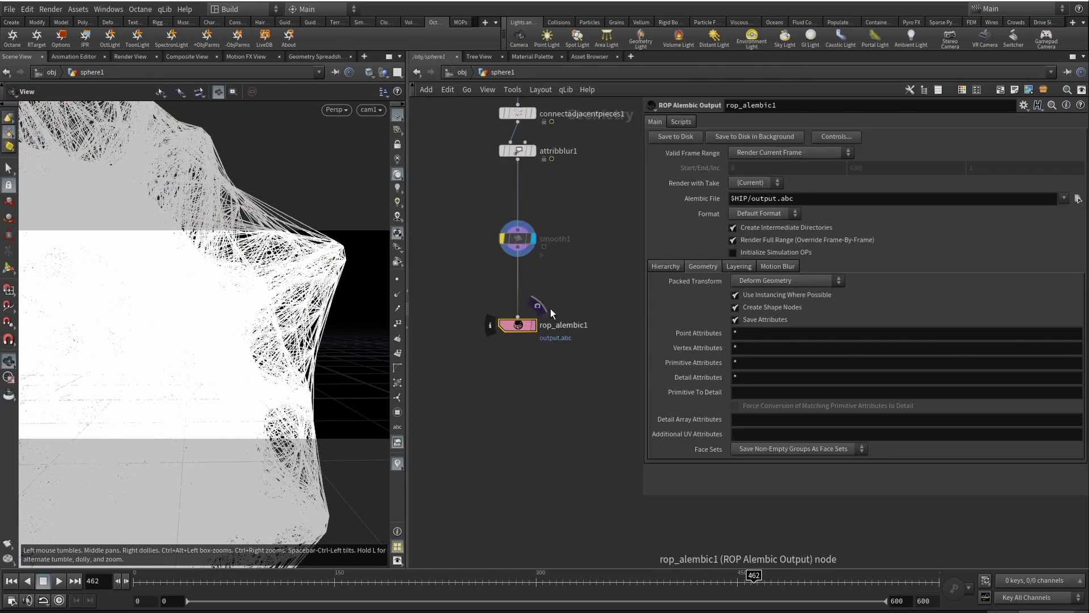
middle_click_drag(561, 278, 564, 380)
key("h")
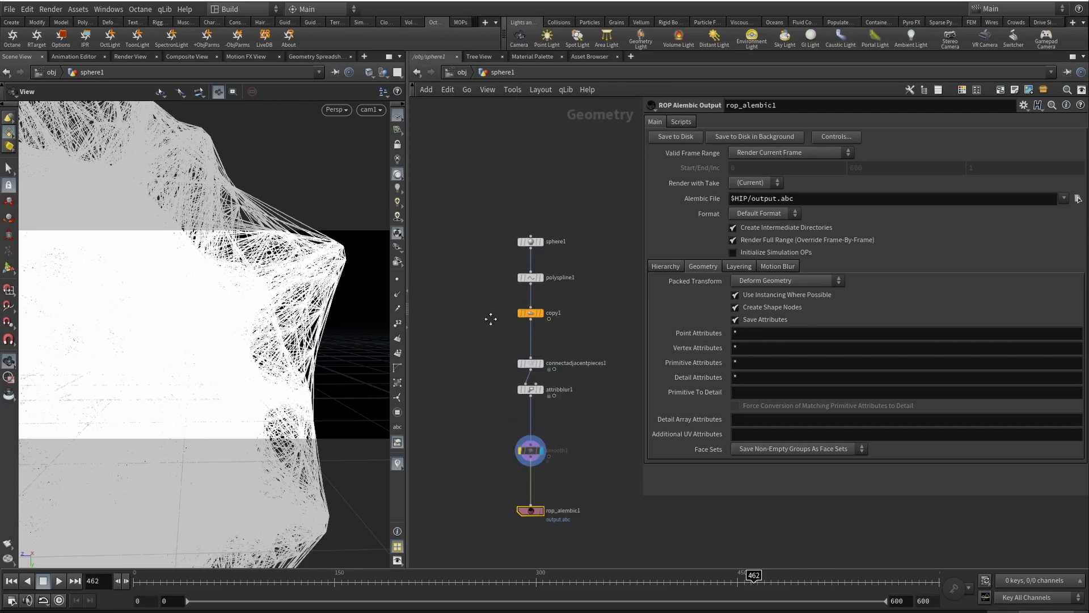
left_click_drag(451, 136, 590, 401)
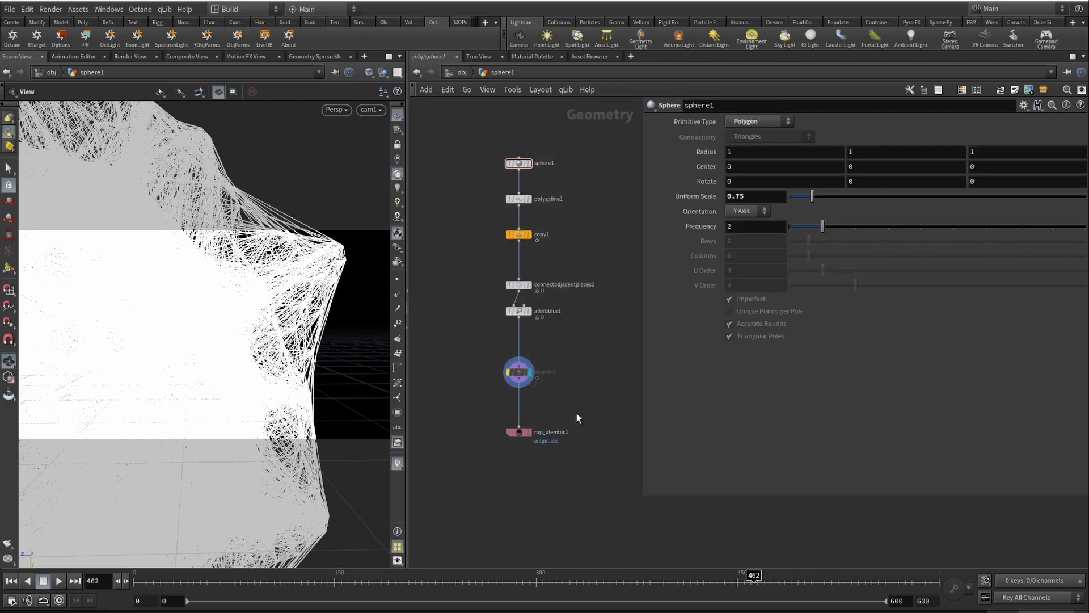